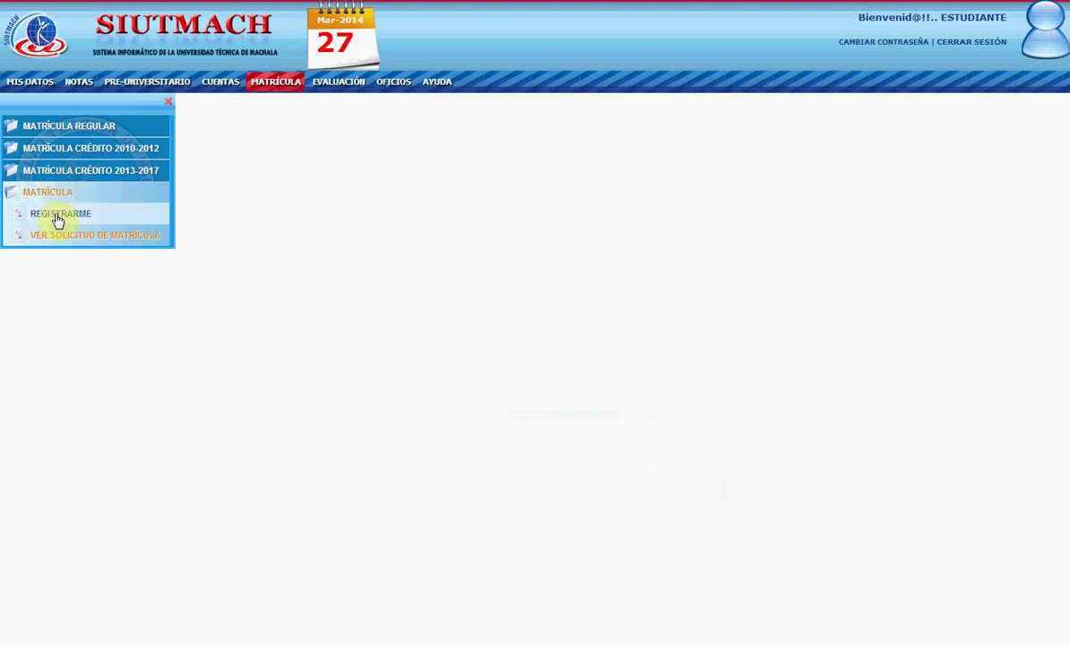
- Open the Registrarme enrollment page in a new browser tab and switch to that tab
right_click(57, 221)
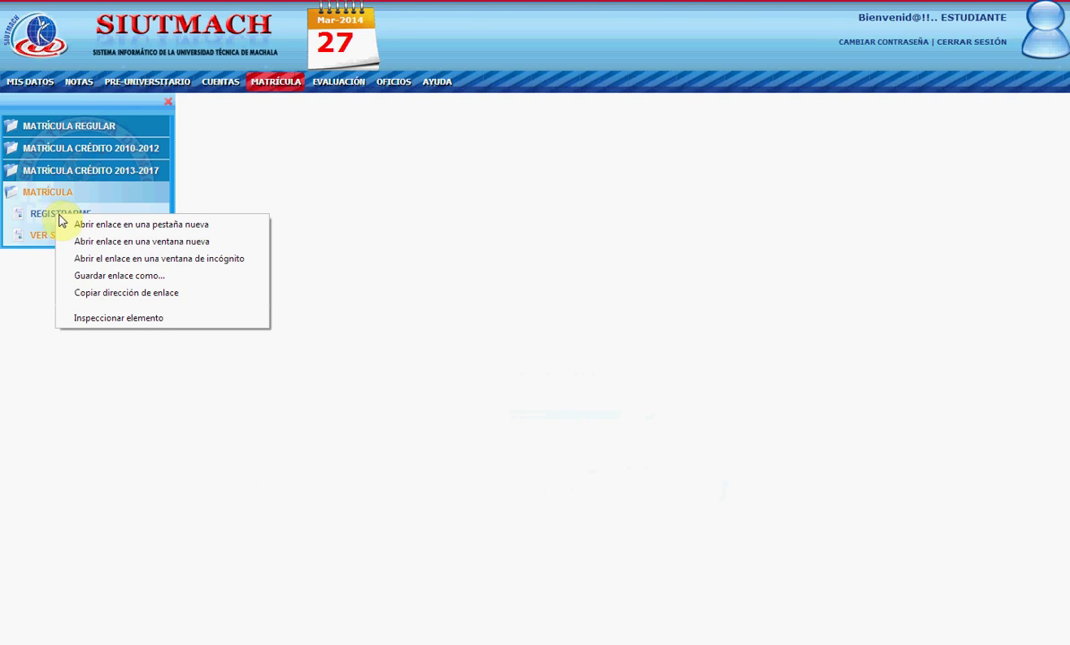
left_click(110, 224)
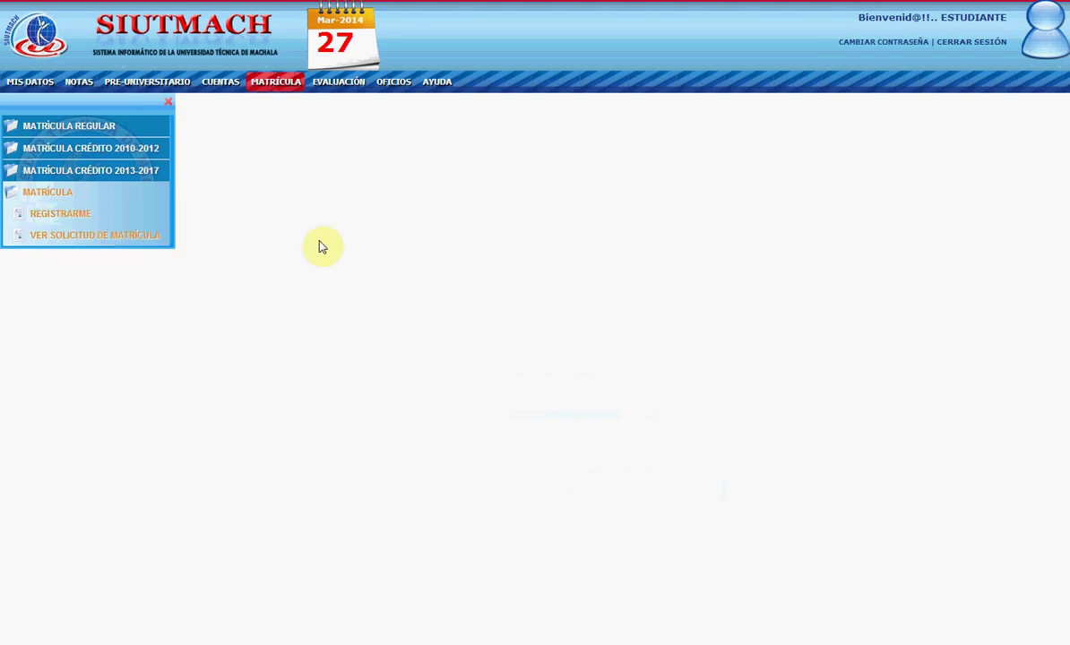
key("ctrl+Tab")
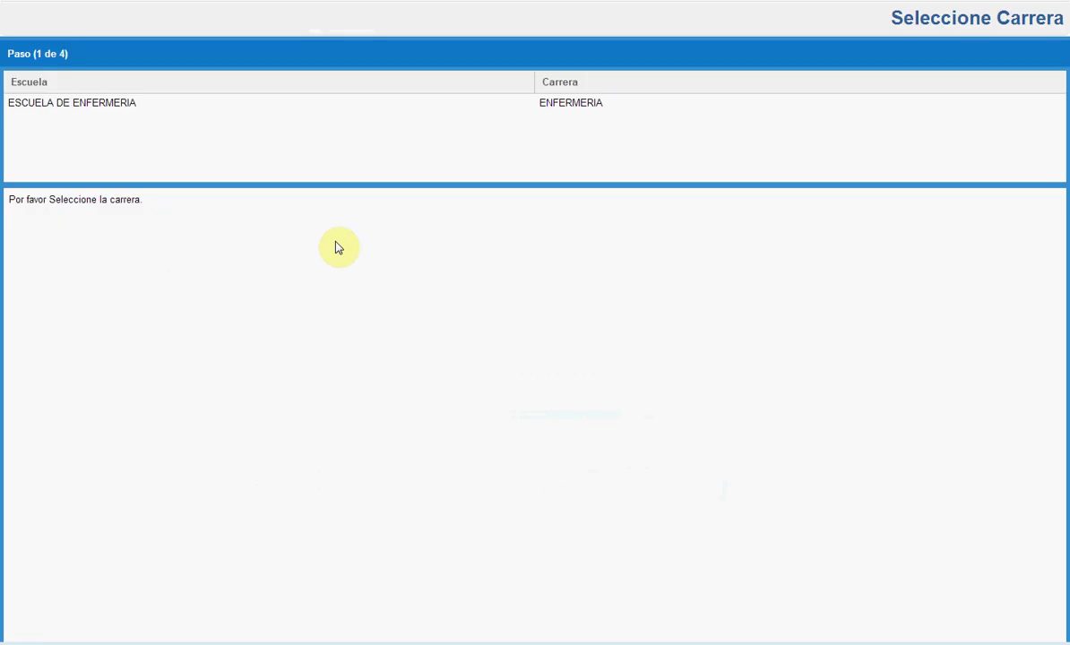
- Select the ENFERMERIA career, check its enrollment period, and proceed to the student status check
left_click(123, 106)
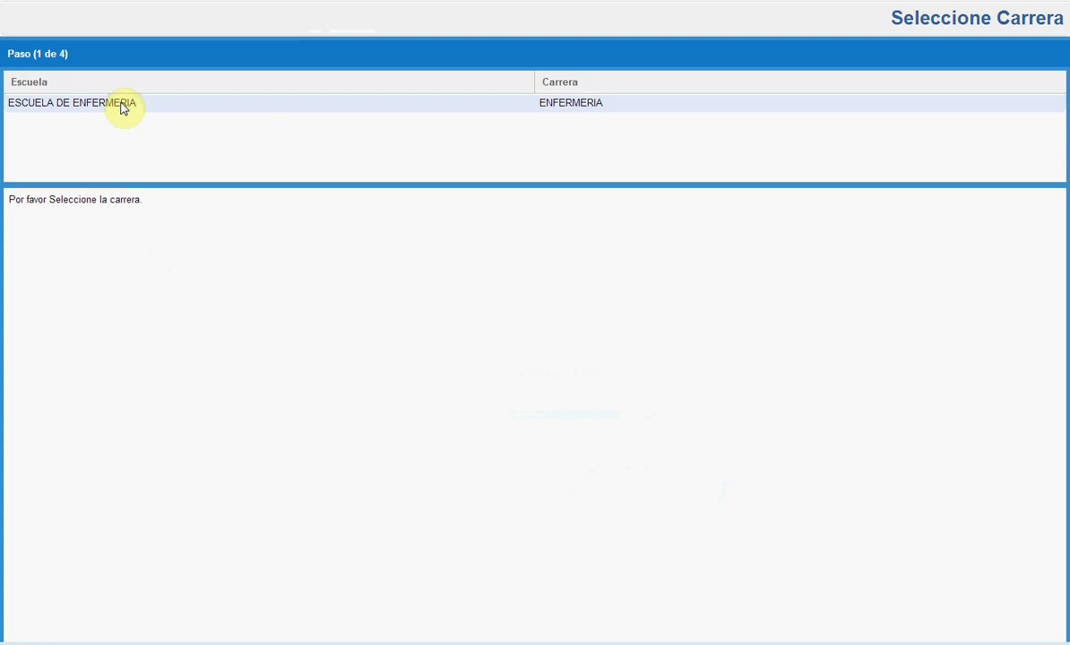
left_click(124, 105)
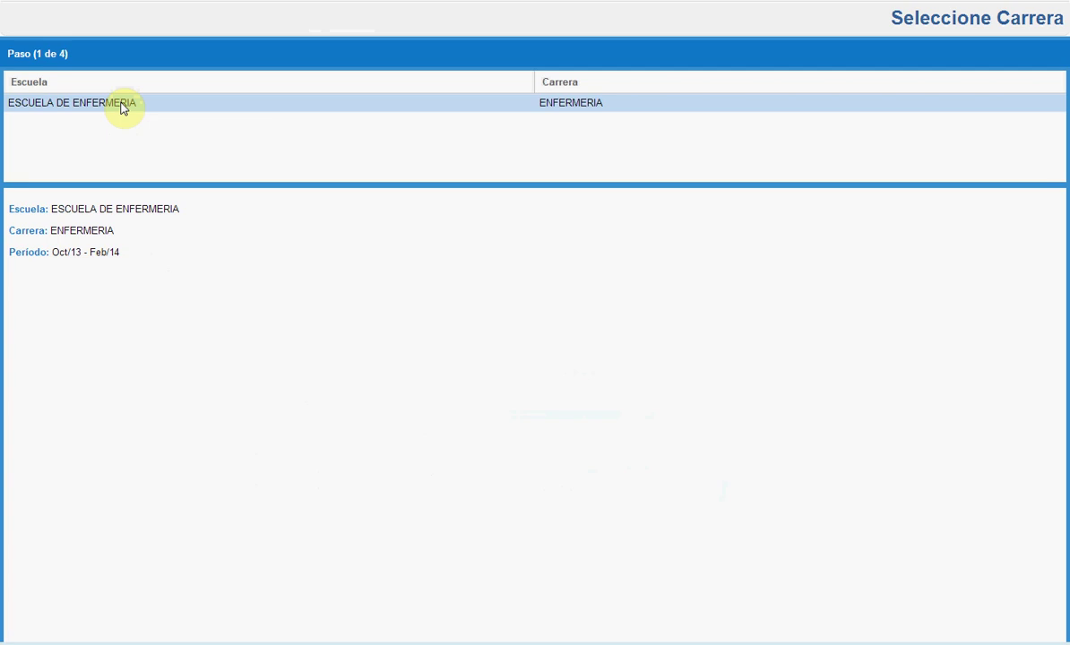
left_click_drag(53, 254, 124, 253)
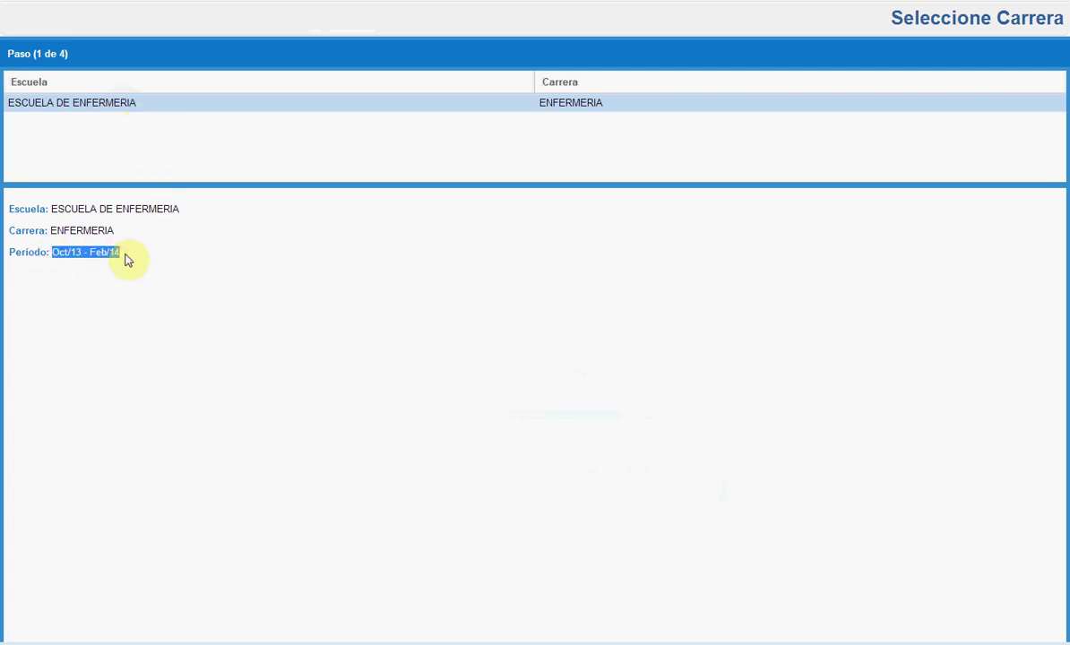
left_click(1040, 643)
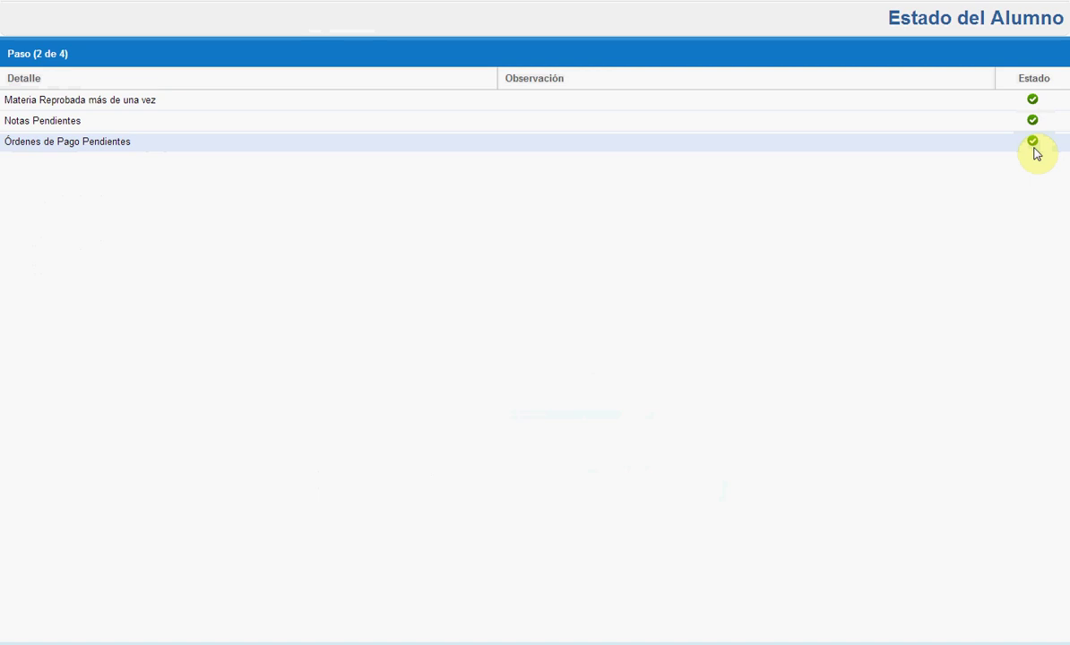
- Proceed to subject selection and review the student's cycle, regular-student status and level credits
left_click(1056, 638)
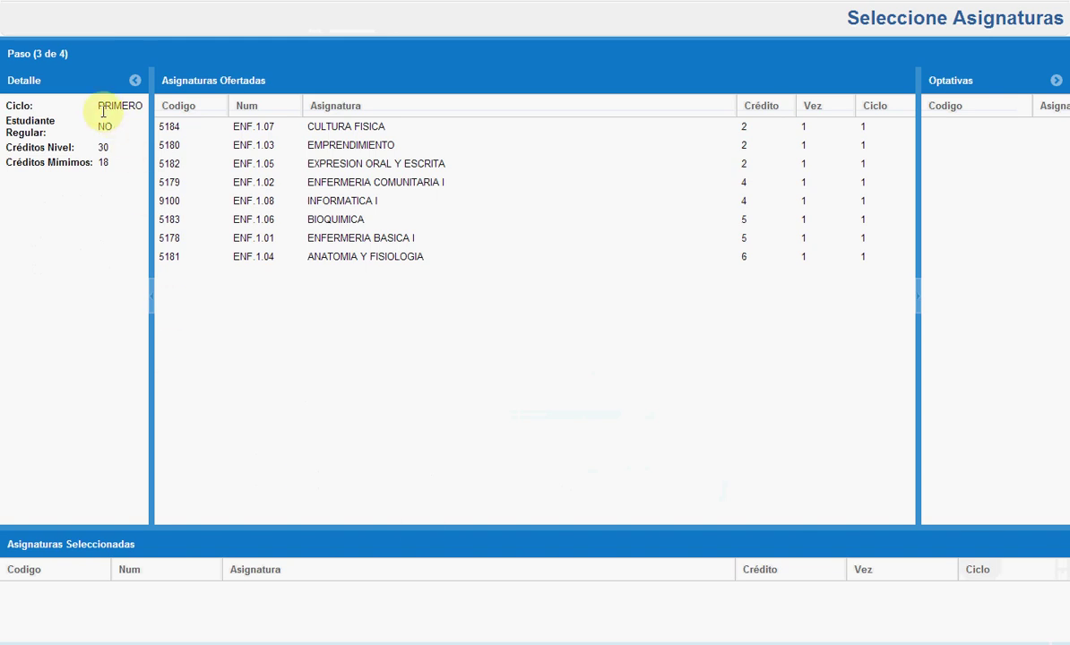
triple_click(132, 100)
left_click(137, 100)
triple_click(139, 107)
left_click_drag(98, 127, 113, 128)
left_click(99, 149)
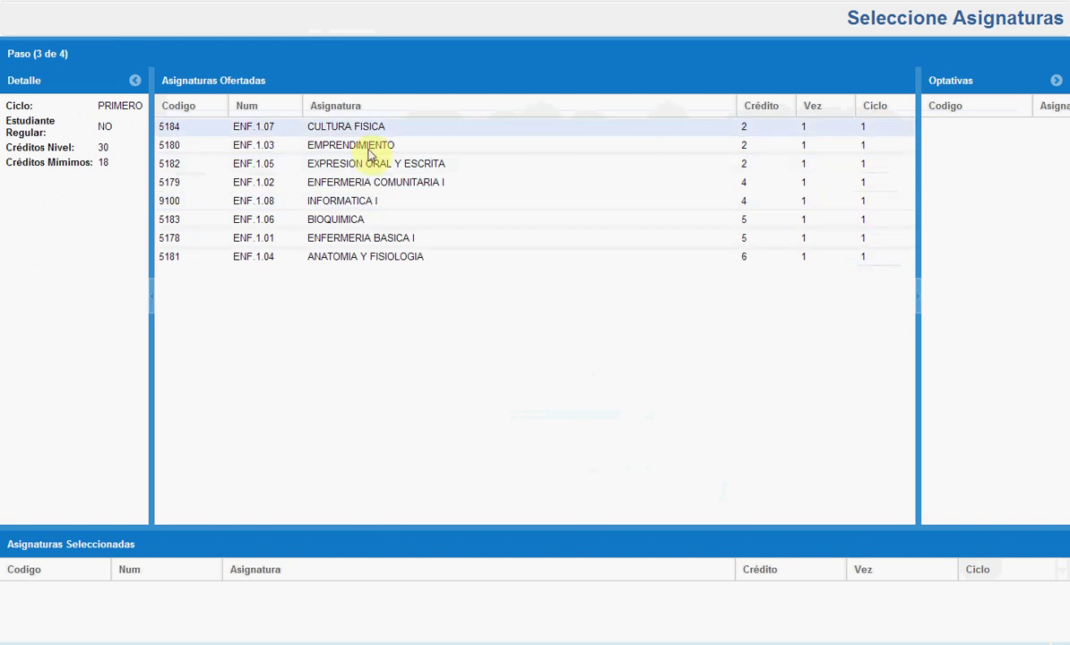
- Add CULTURA FISICA in PRIMERO PARALELO "B" VESPERTINA, checking its available places and teacher before adding it
double_click(334, 130)
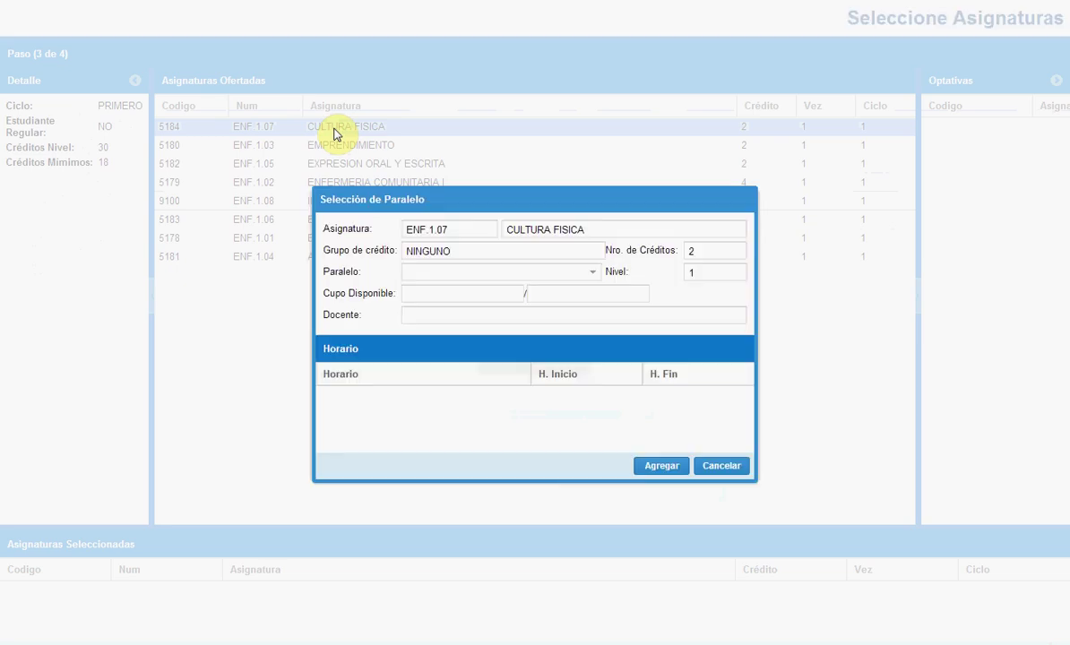
left_click(550, 273)
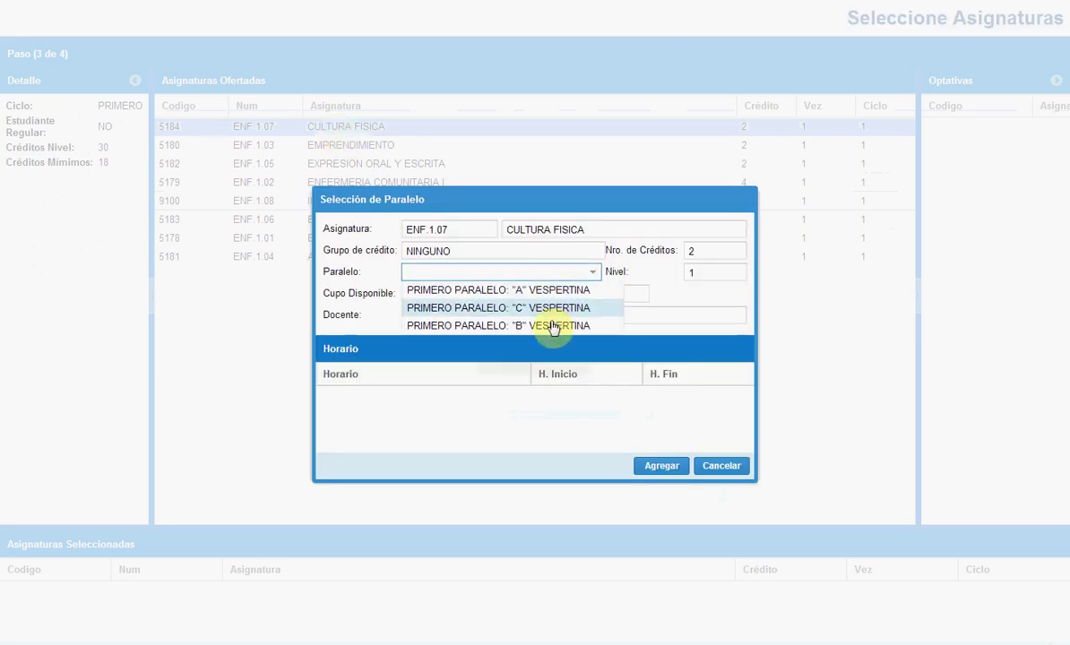
left_click(552, 326)
double_click(408, 296)
double_click(535, 296)
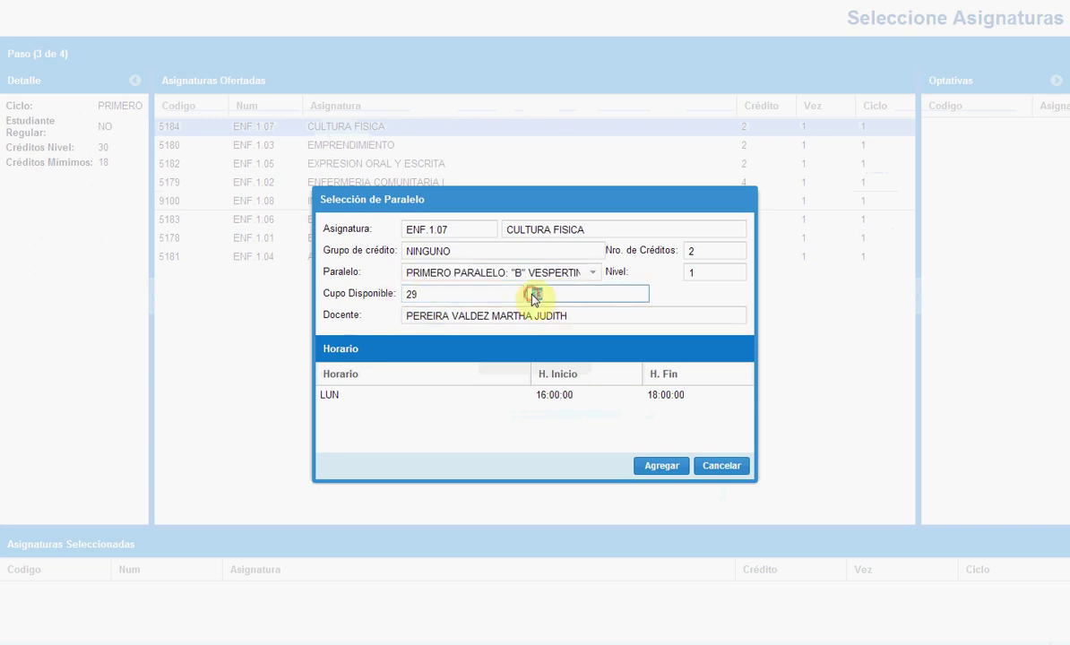
left_click(579, 319)
left_click_drag(578, 320, 401, 321)
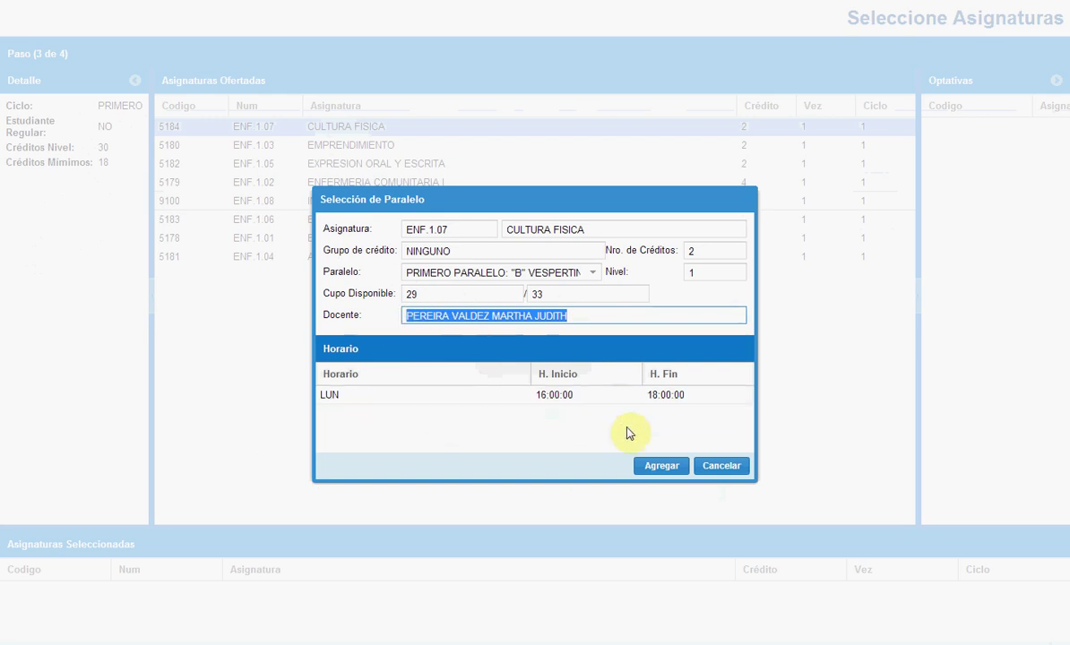
left_click(661, 468)
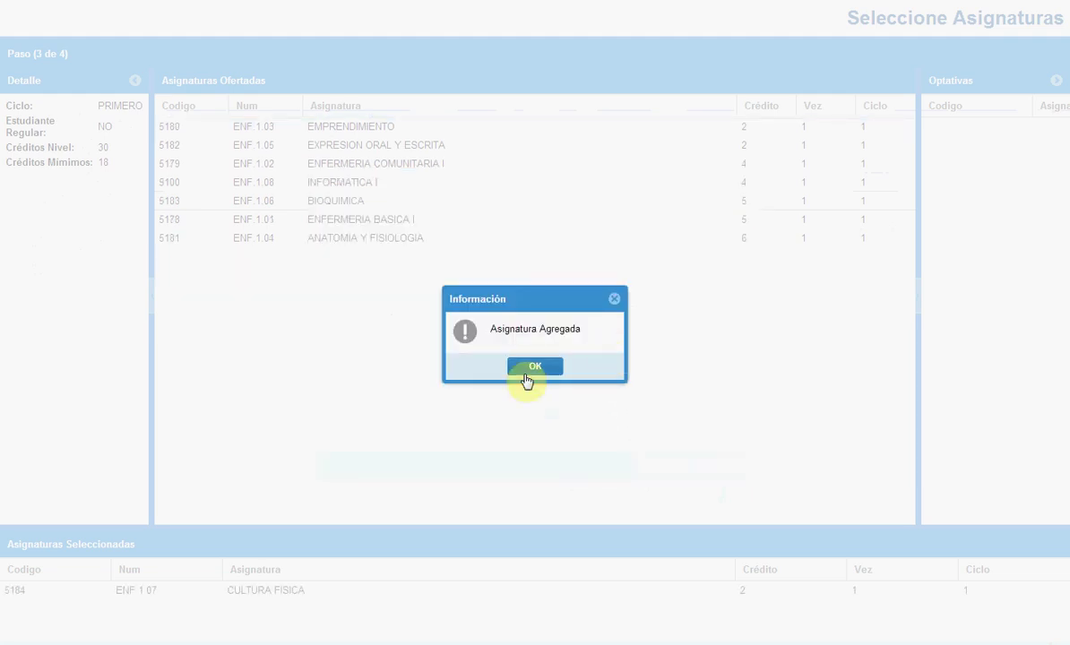
left_click(516, 368)
- Add EMPRENDIMIENTO in PRIMERO PARALELO "B" VESPERTINA to the selected subjects
left_click(377, 136)
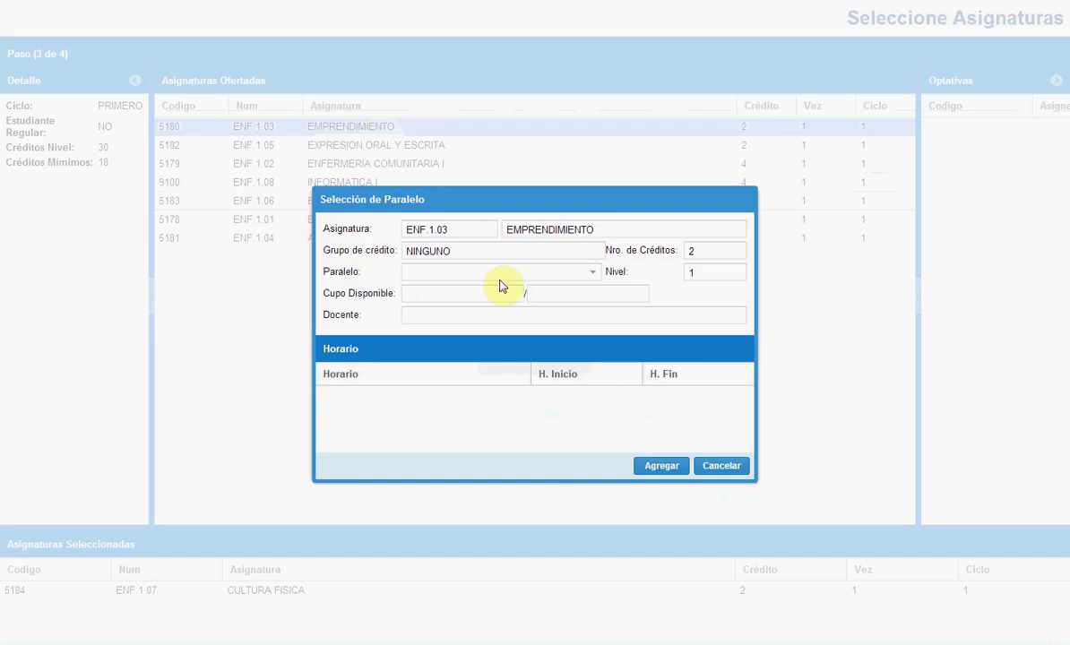
left_click(502, 273)
left_click(514, 328)
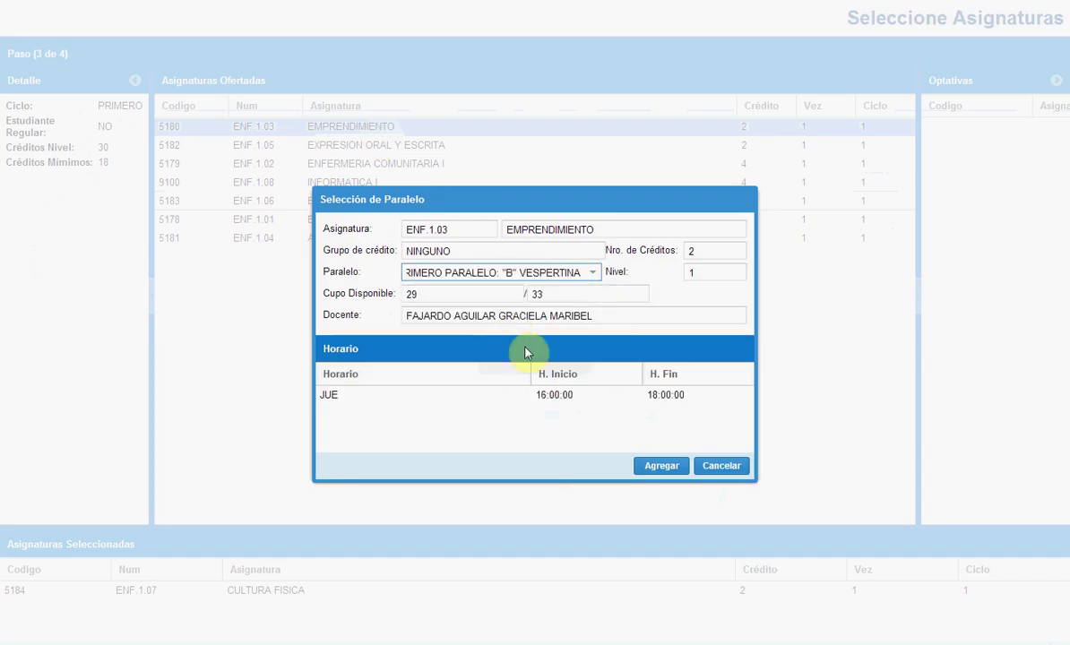
left_click(663, 468)
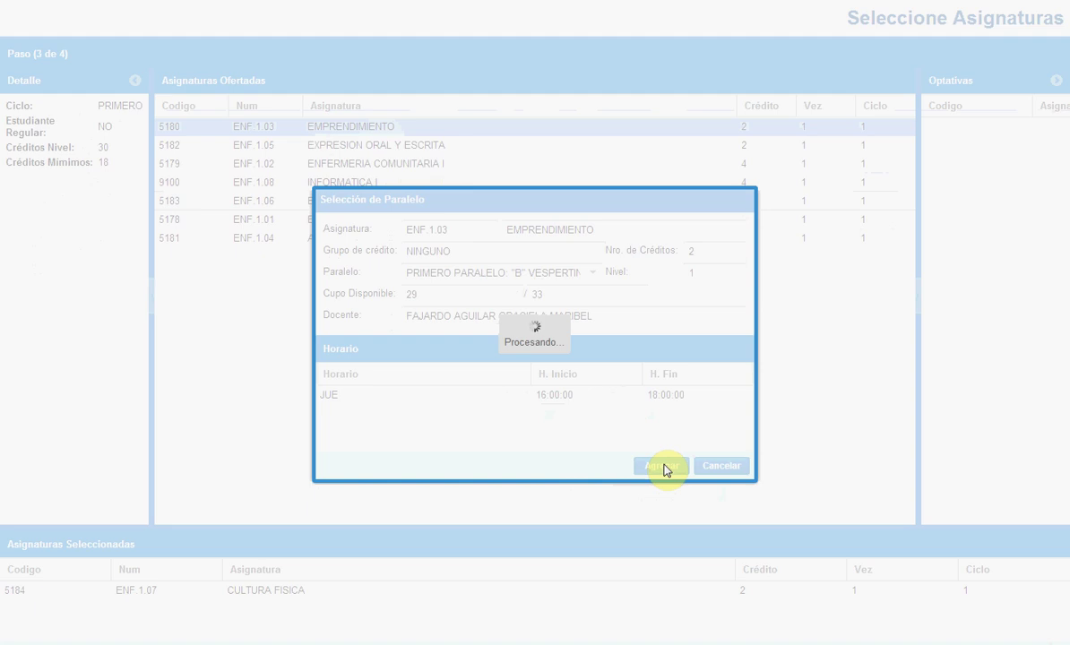
left_click(535, 367)
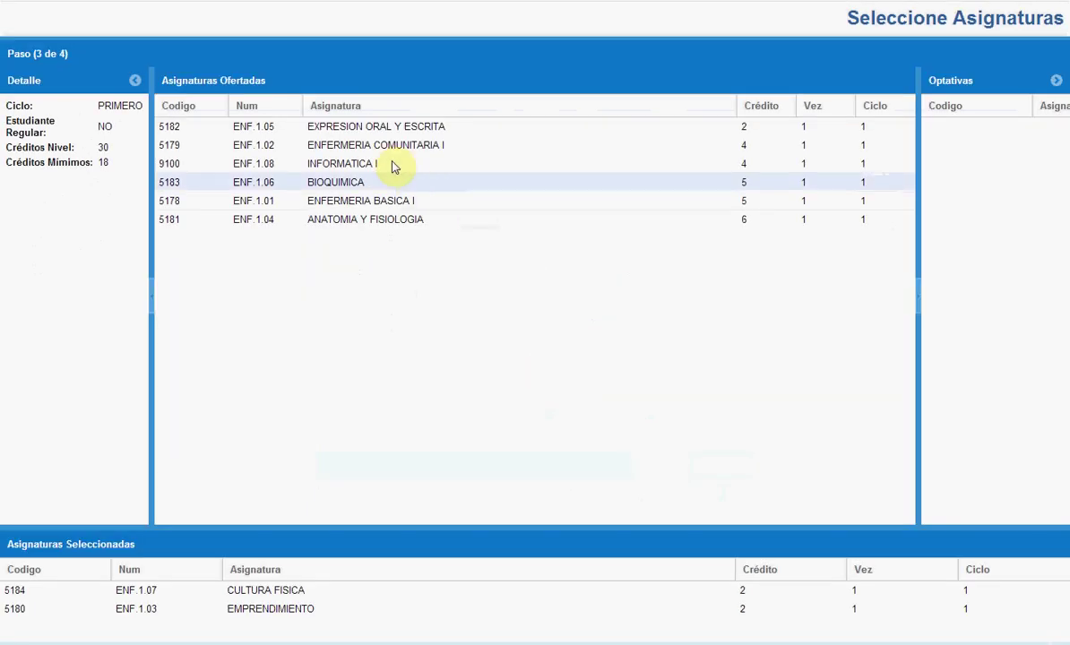
- Add EXPRESION ORAL Y ESCRITA in PRIMERO PARALELO "B" VESPERTINA to the selected subjects
left_click(389, 128)
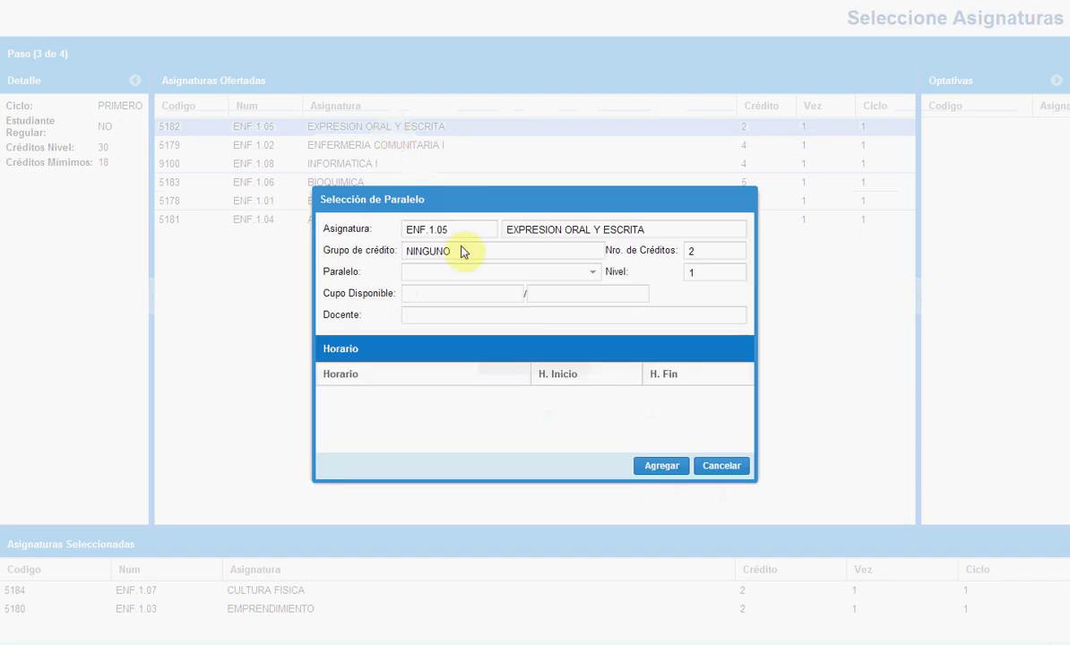
left_click(475, 278)
left_click(495, 288)
left_click(663, 467)
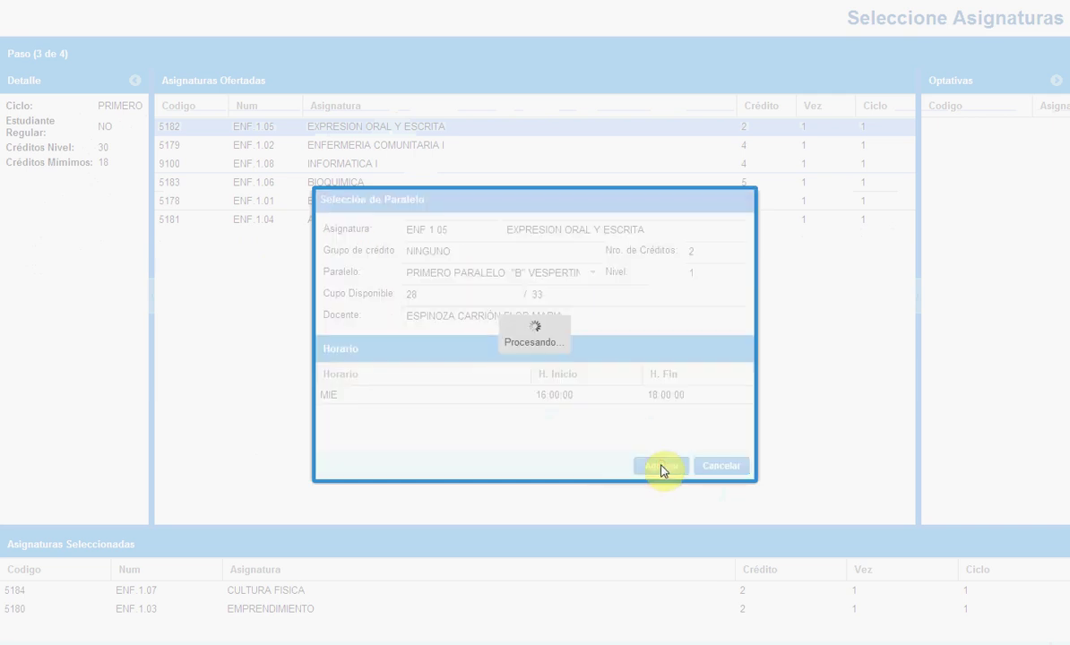
left_click(538, 367)
- Add ENFERMERIA COMUNITARIA I in PRIMERO PARALELO "B" VESPERTINA to the selected subjects
double_click(414, 131)
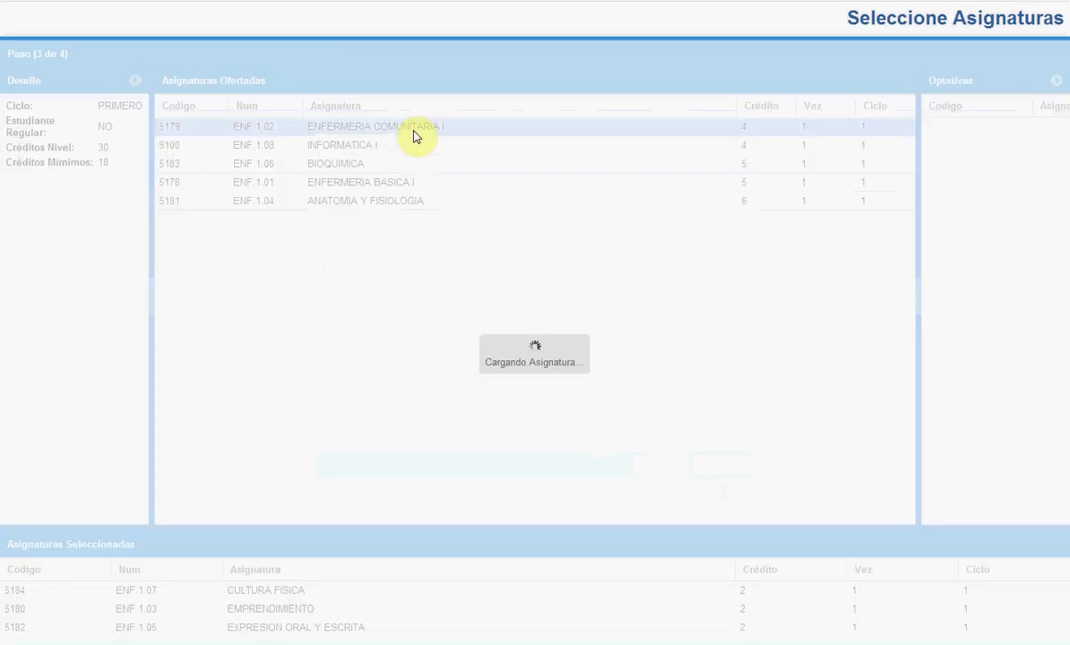
left_click(468, 272)
left_click(484, 290)
left_click(655, 468)
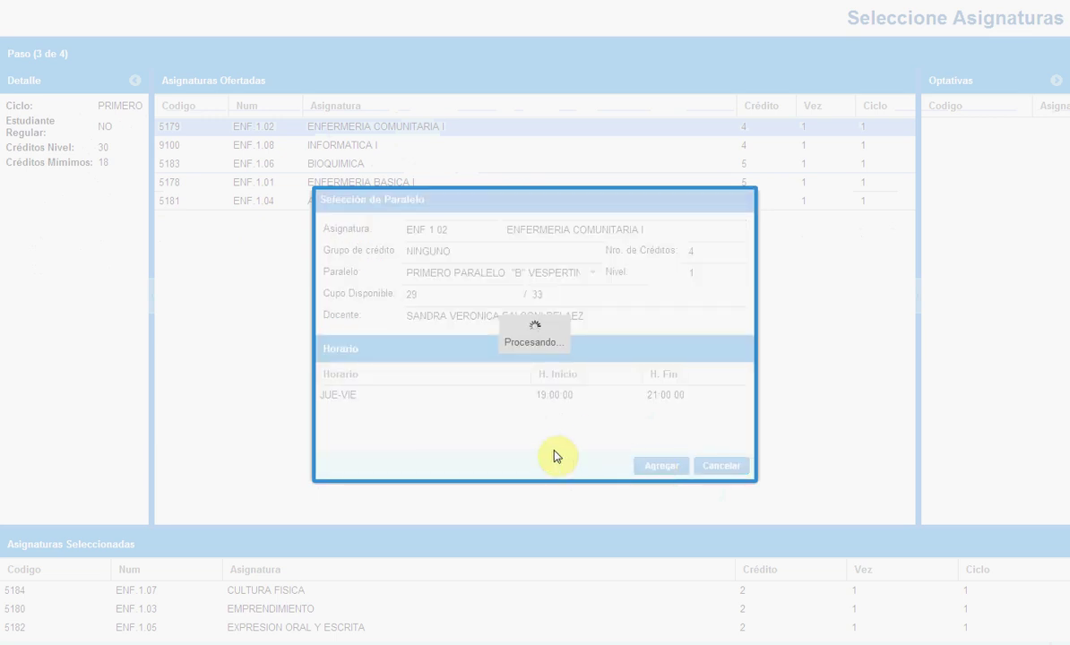
left_click(541, 367)
- Add INFORMATICA I in PRIMERO PARALELO "B" VESPERTINA to the selected subjects
left_click(355, 126)
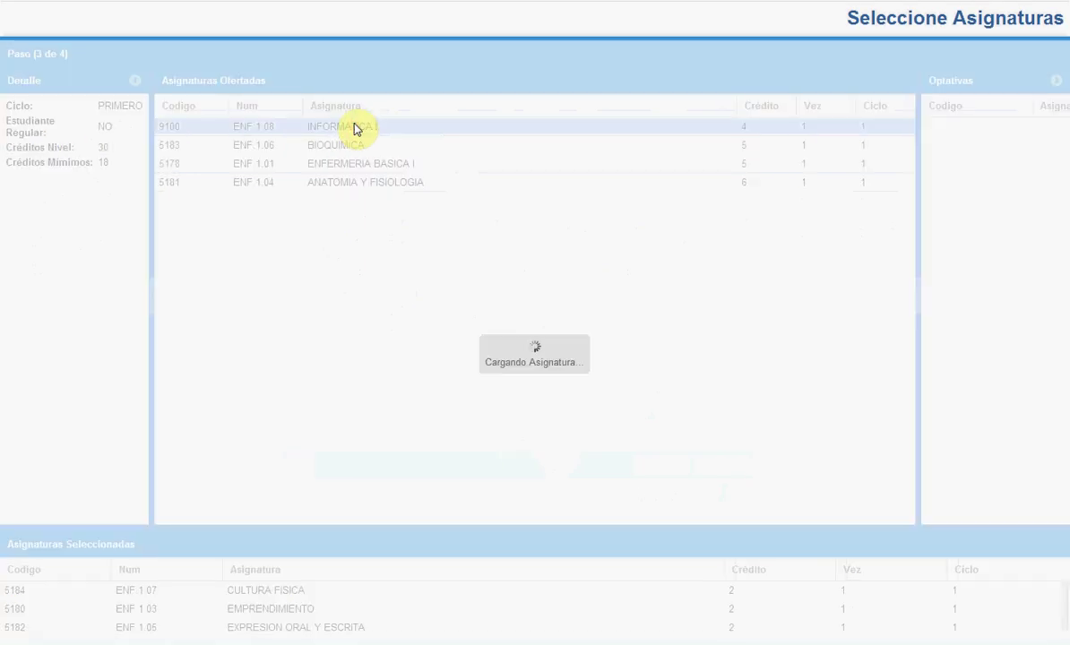
left_click(574, 271)
left_click(578, 294)
left_click(662, 472)
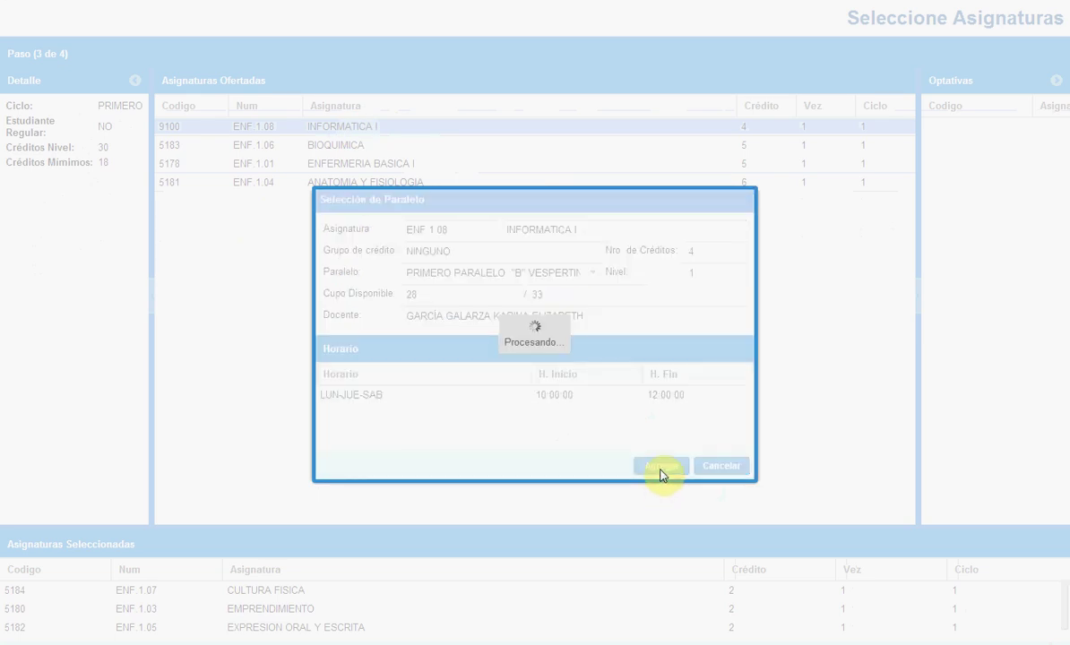
left_click(541, 367)
- Add BIOQUIMICA in PRIMERO PARALELO "B" VESPERTINA to the selected subjects
left_click(383, 133)
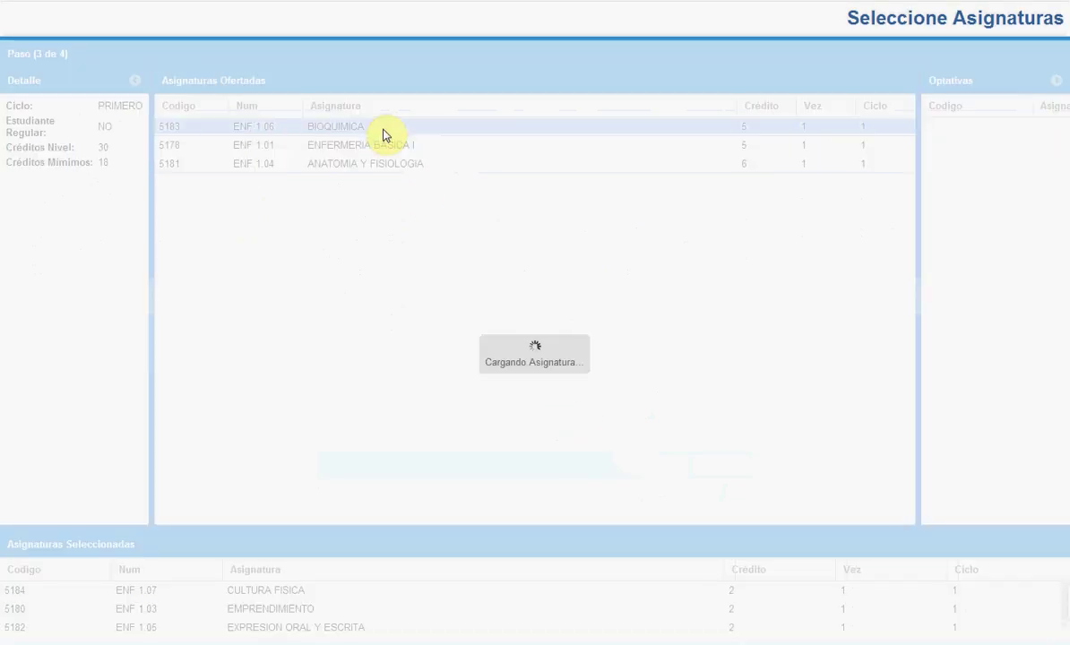
left_click(563, 273)
left_click(558, 328)
left_click(649, 466)
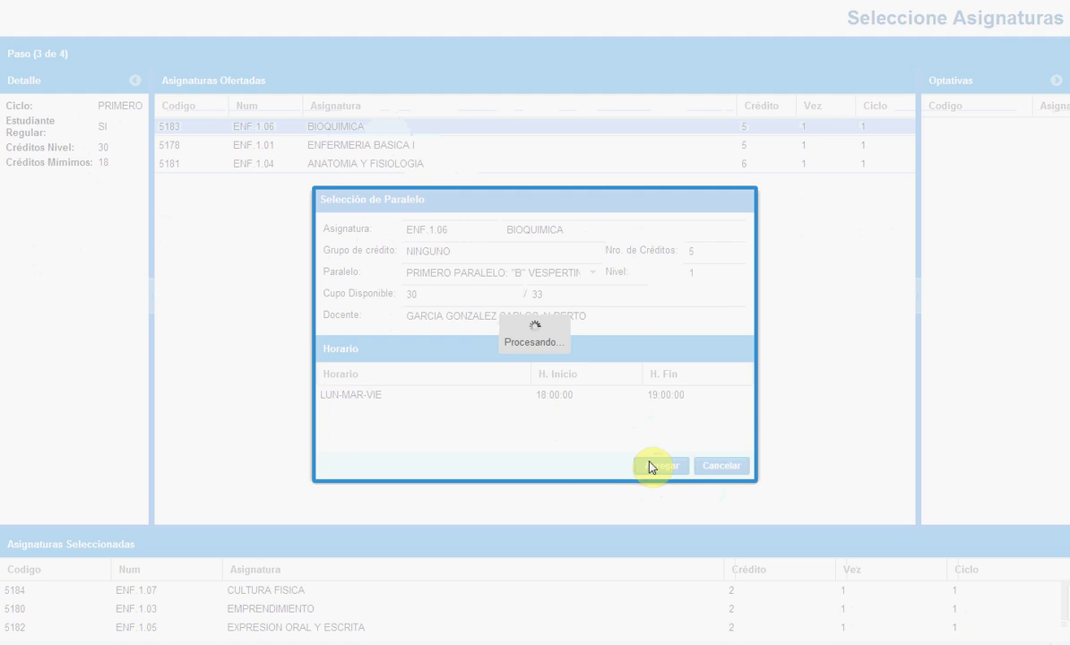
left_click(539, 369)
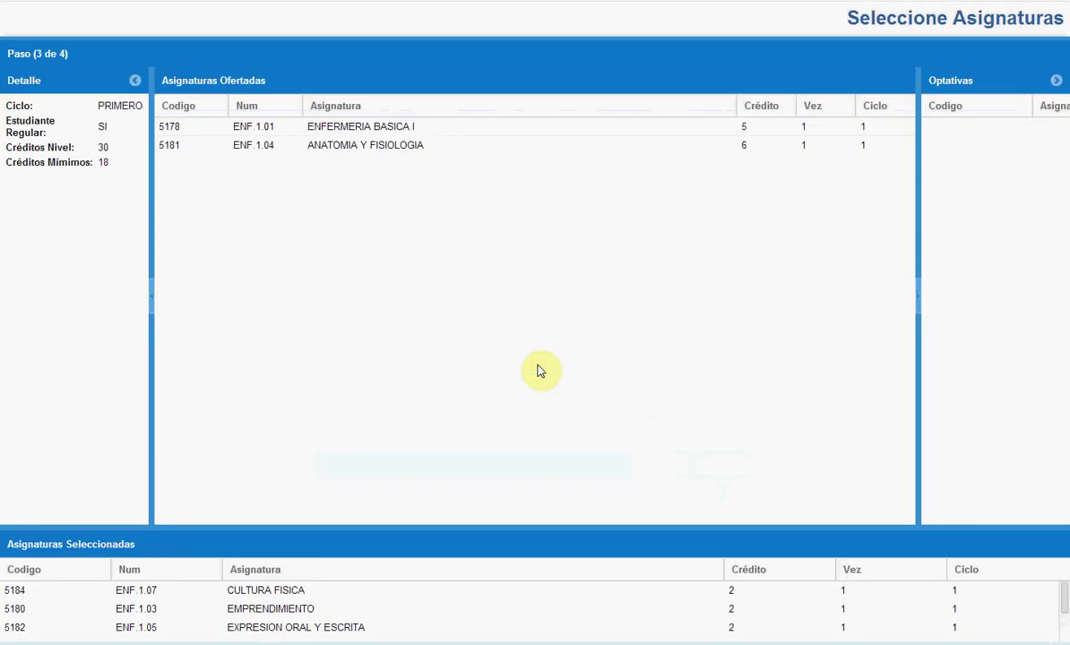
- Enlarge the selected subjects area and add ENFERMERIA BASICA I in PRIMERO PARALELO "B" VESPERTINA
left_click_drag(418, 524, 394, 380)
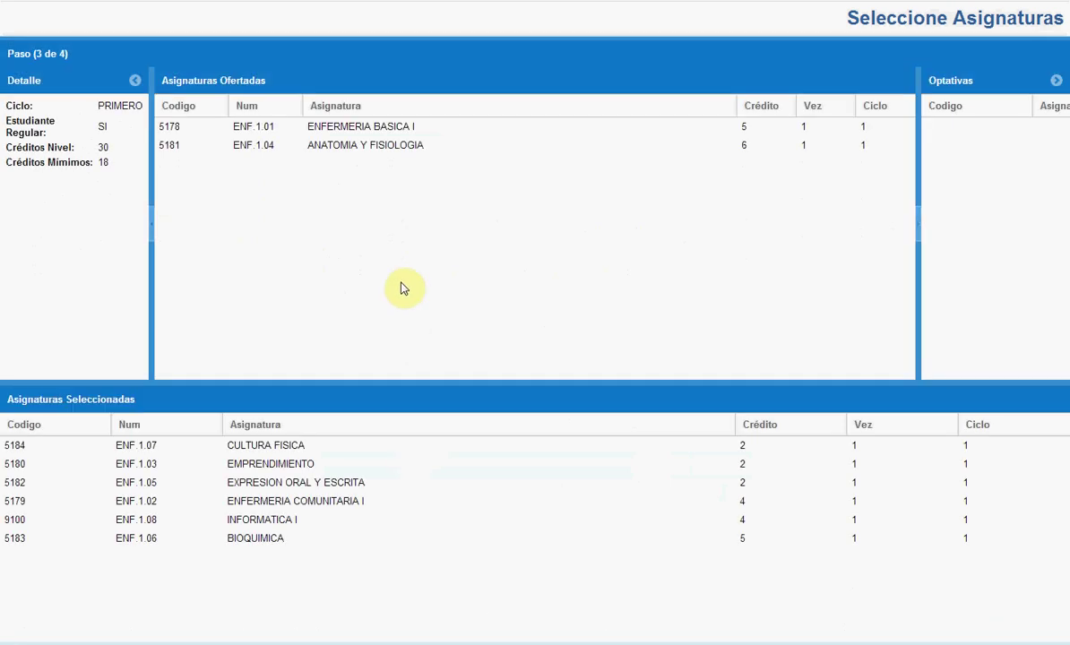
double_click(375, 128)
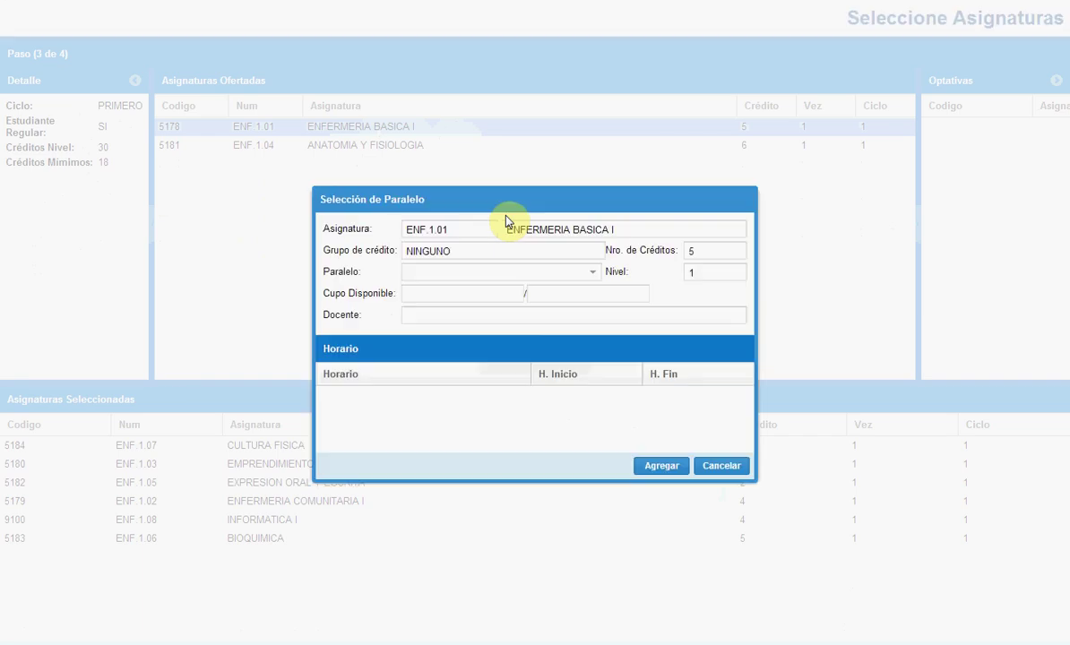
left_click(584, 273)
left_click(529, 291)
left_click(663, 468)
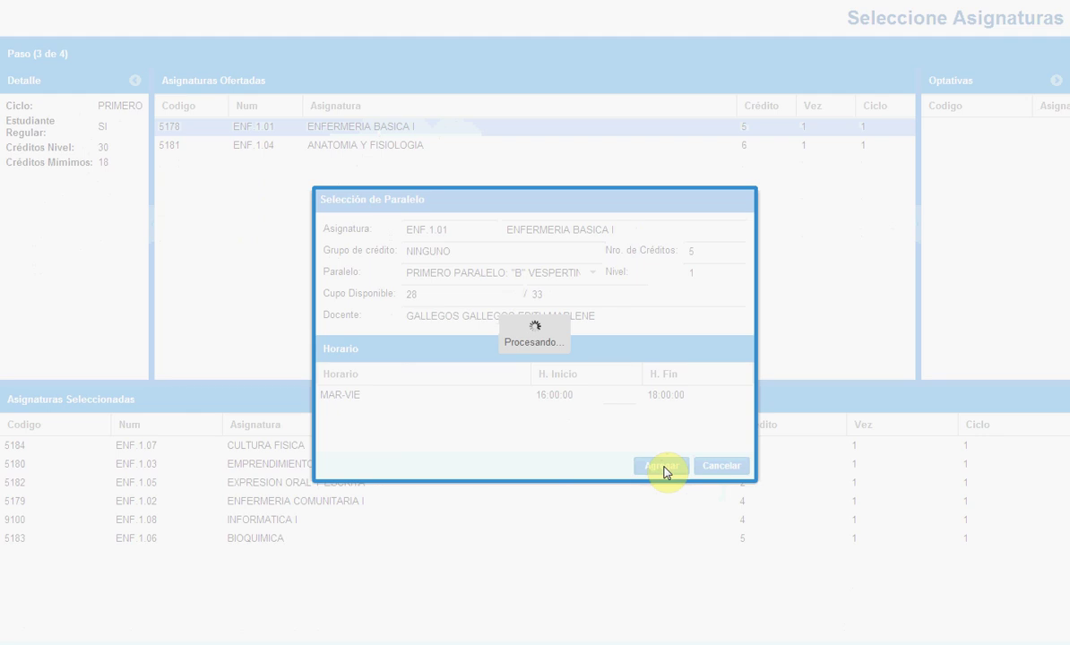
left_click(536, 367)
- Add ANATOMIA Y FISIOLOGIA in PRIMERO PARALELO "B" VESPERTINA to the selected subjects
double_click(465, 133)
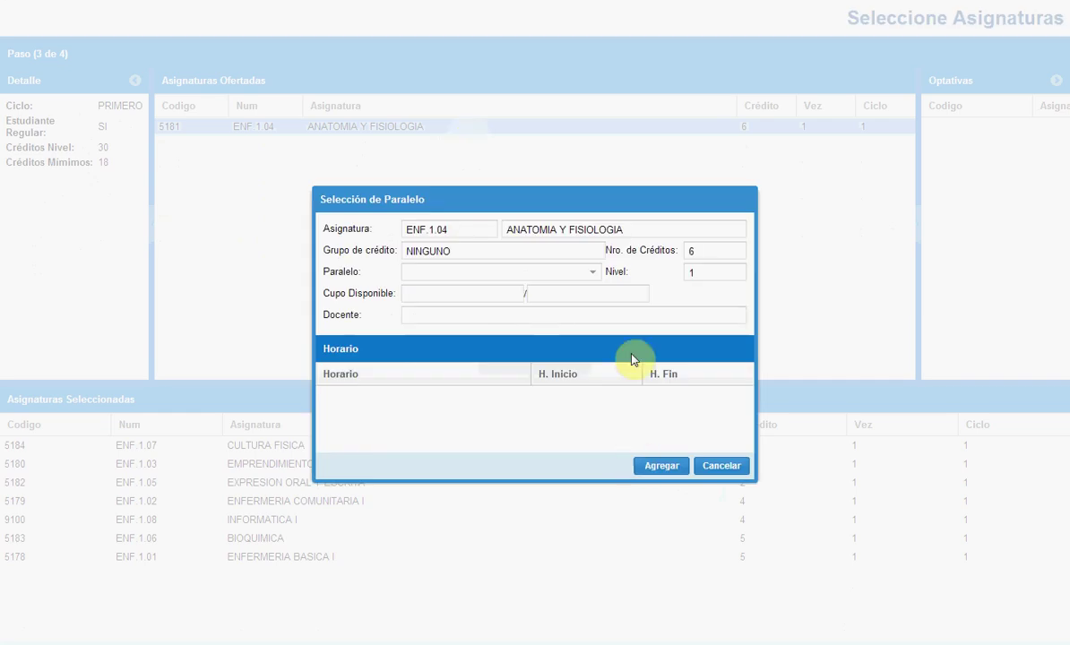
left_click(590, 272)
left_click(525, 308)
left_click(665, 470)
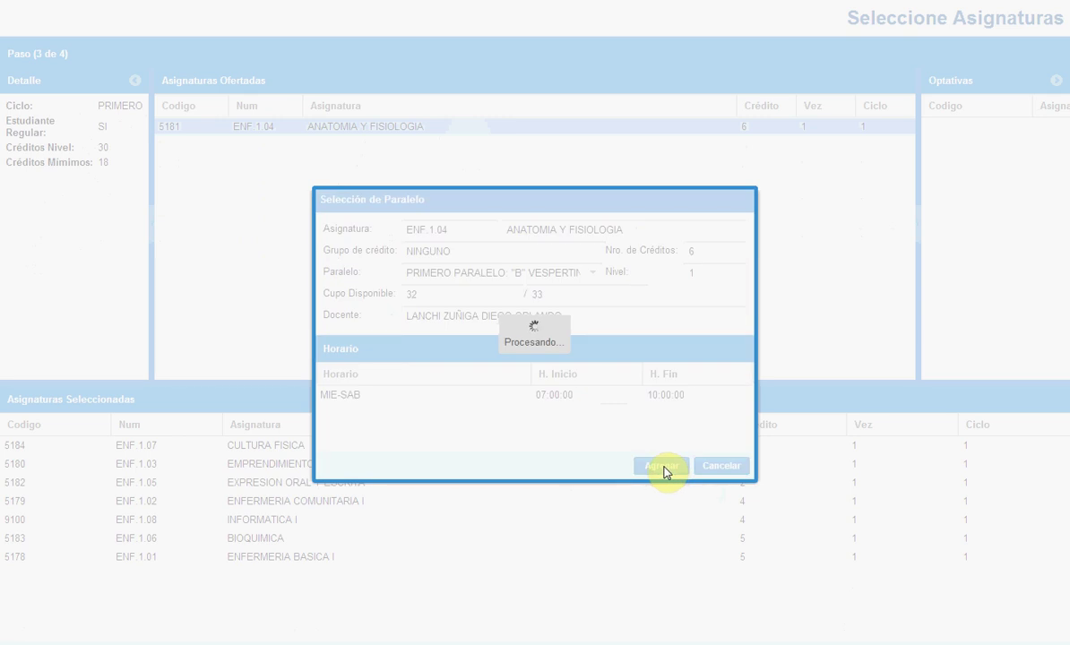
left_click(542, 373)
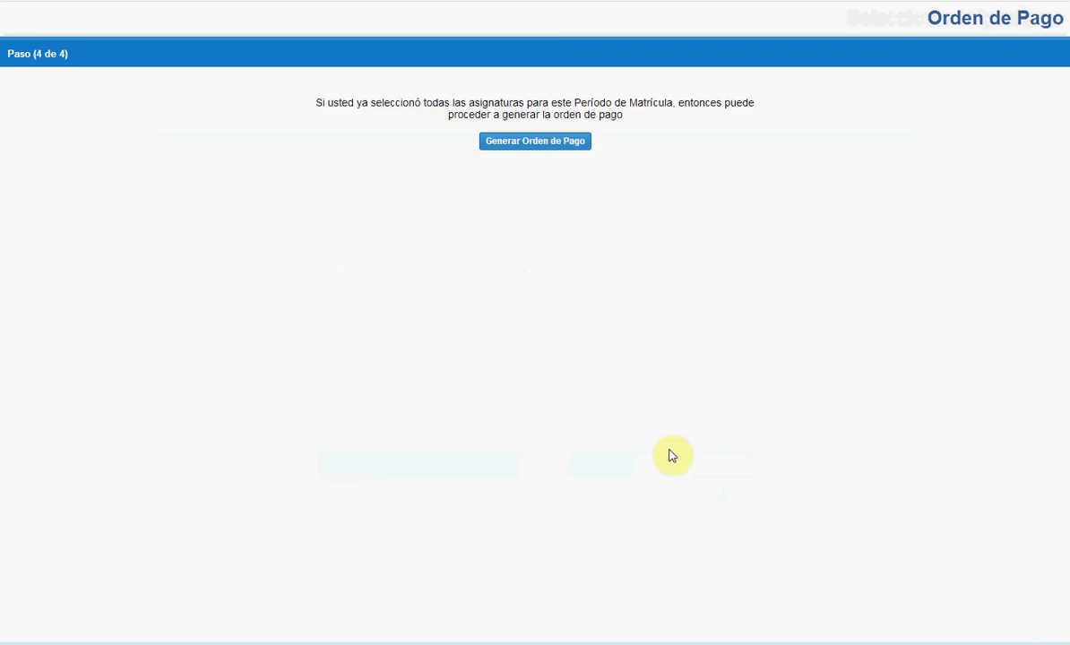
- Generate the enrollment payment order and confirm its creation
left_click(536, 144)
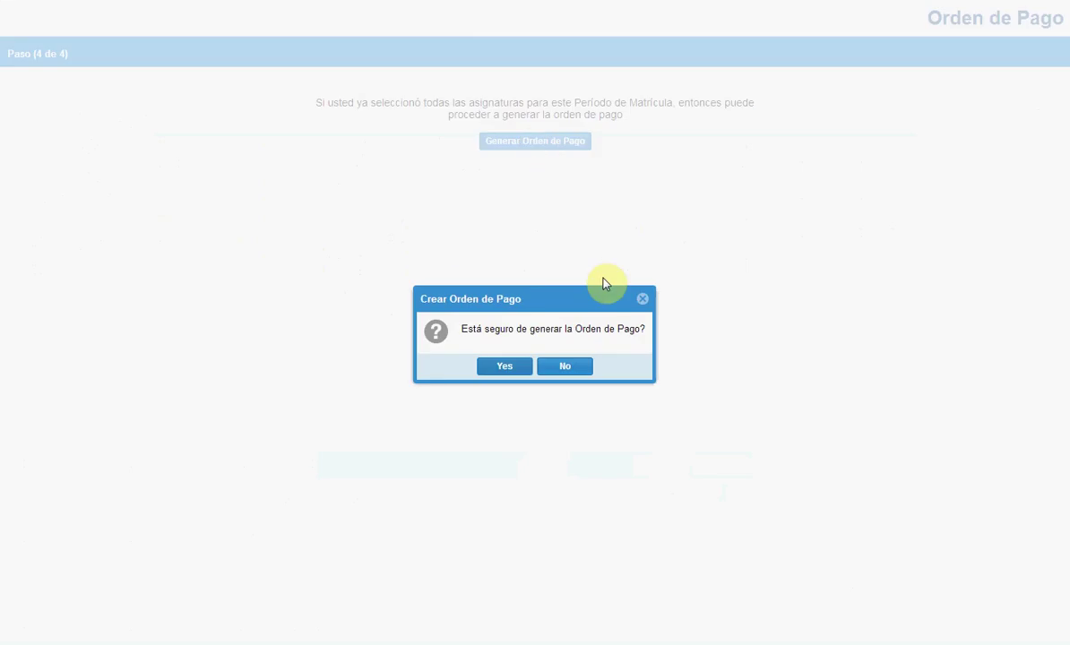
left_click(504, 367)
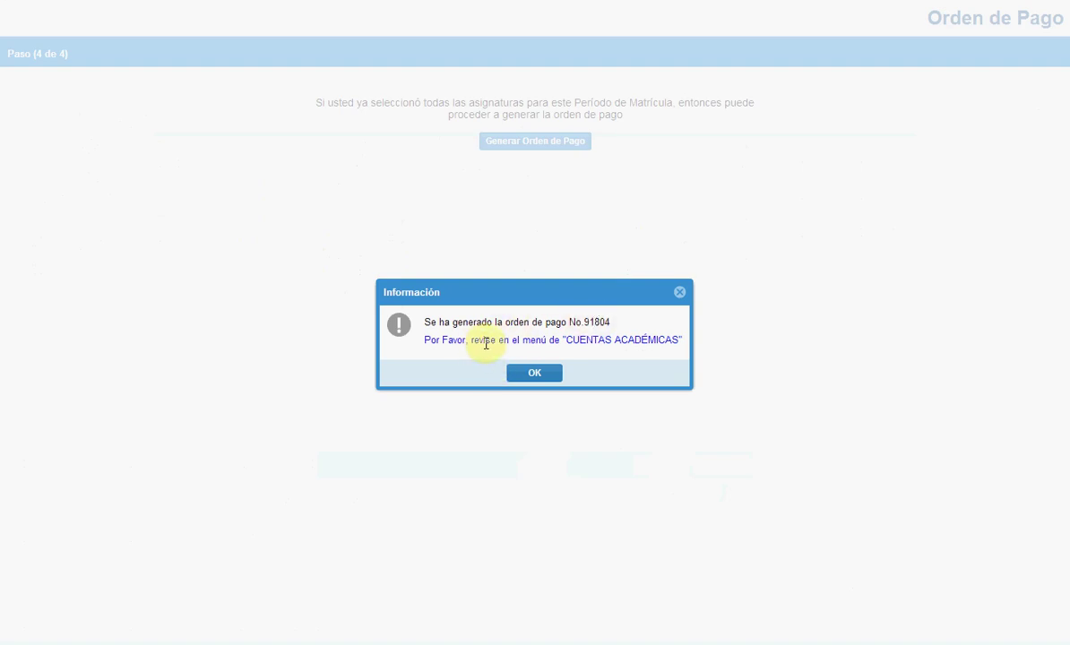
- Acknowledge the payment order notice and open the student's list of payment orders
left_click_drag(566, 340, 679, 337)
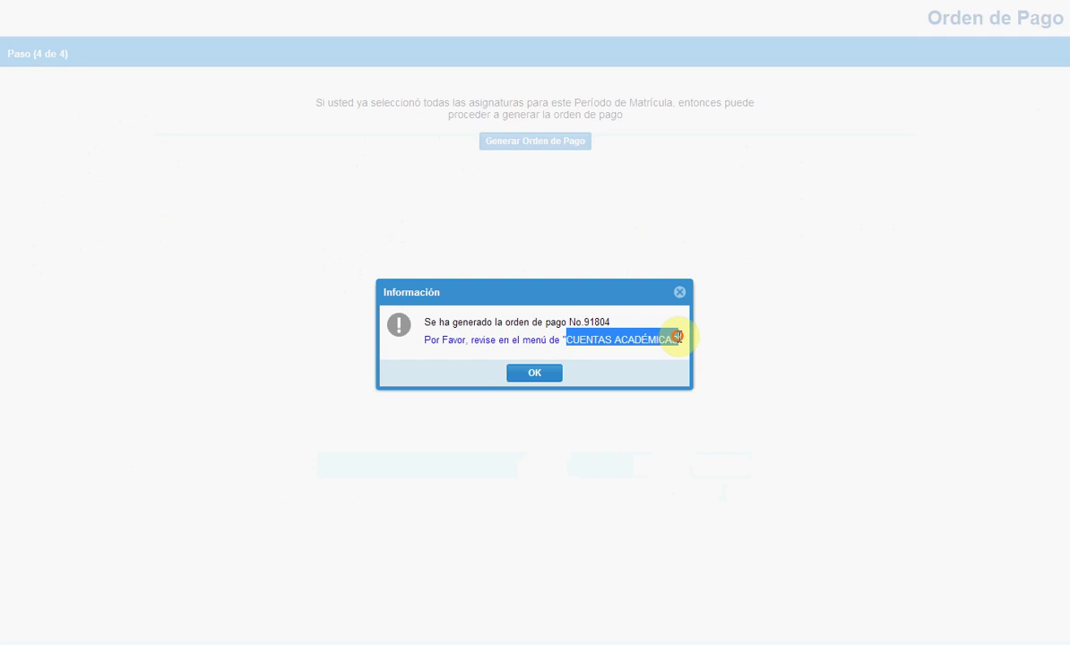
left_click(540, 375)
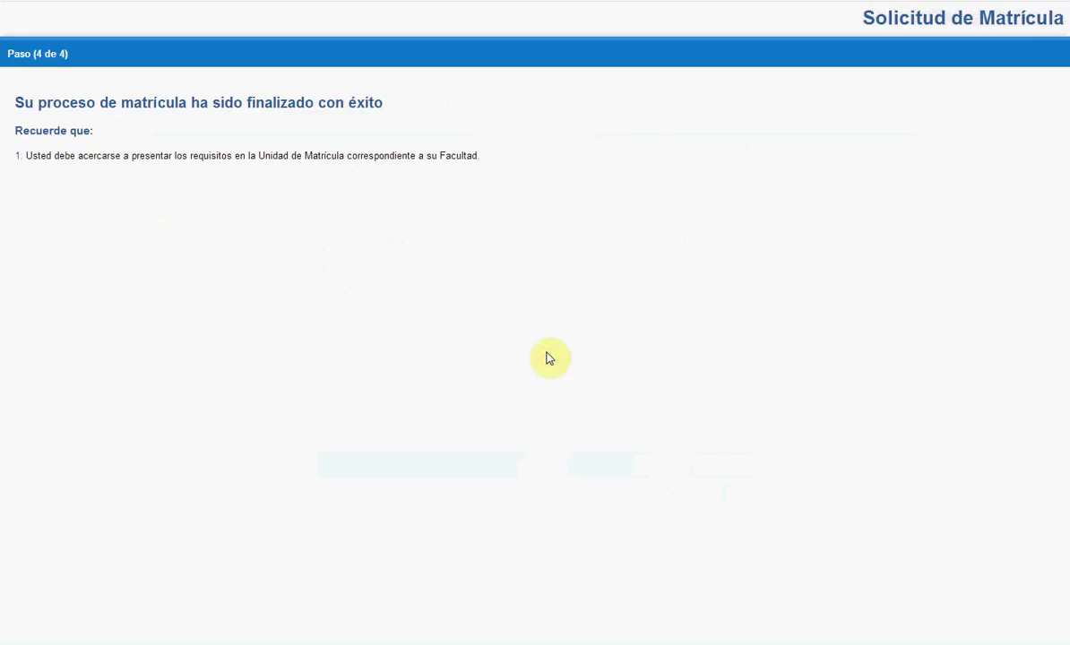
left_click(220, 83)
left_click(111, 136)
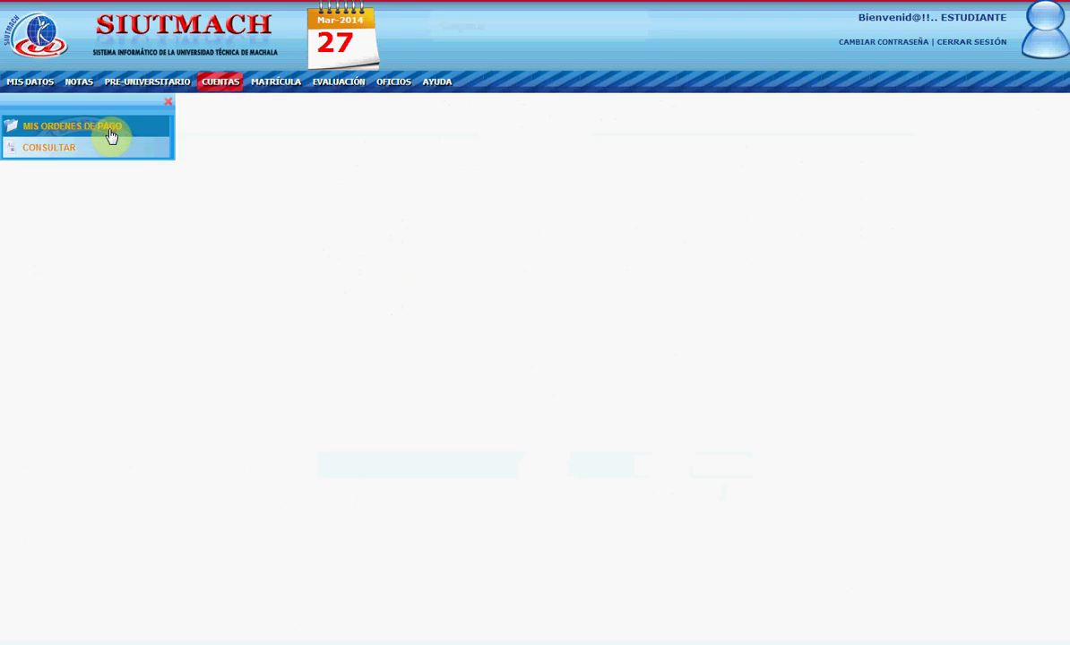
left_click(56, 150)
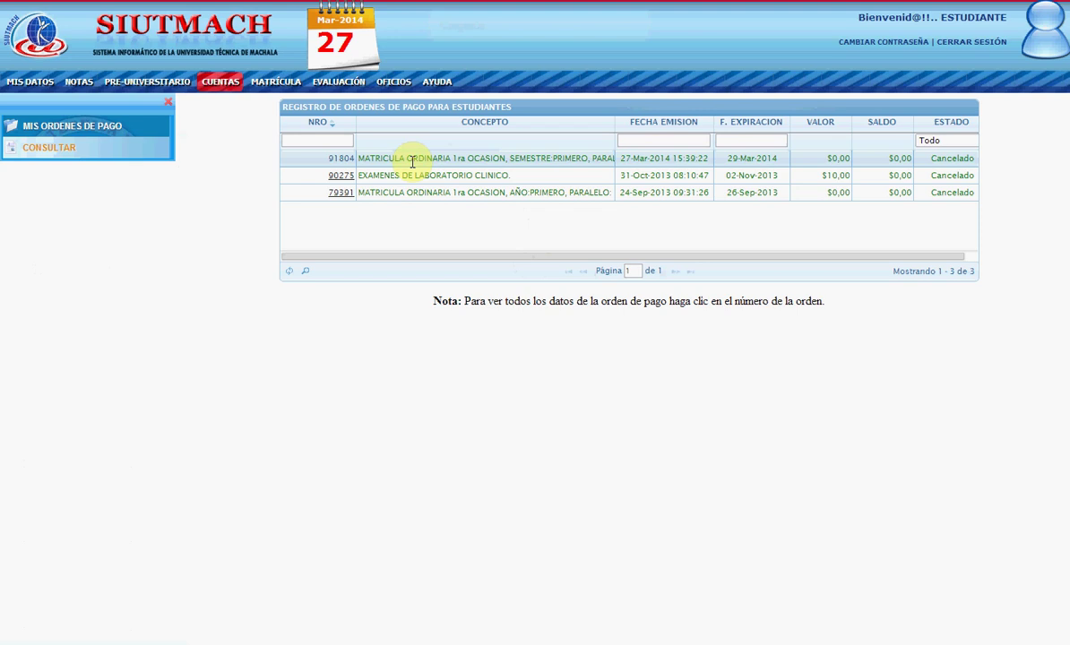
- Open the newly generated enrollment payment order and check its total, enrollment type, expiry date and deposit account
left_click(340, 161)
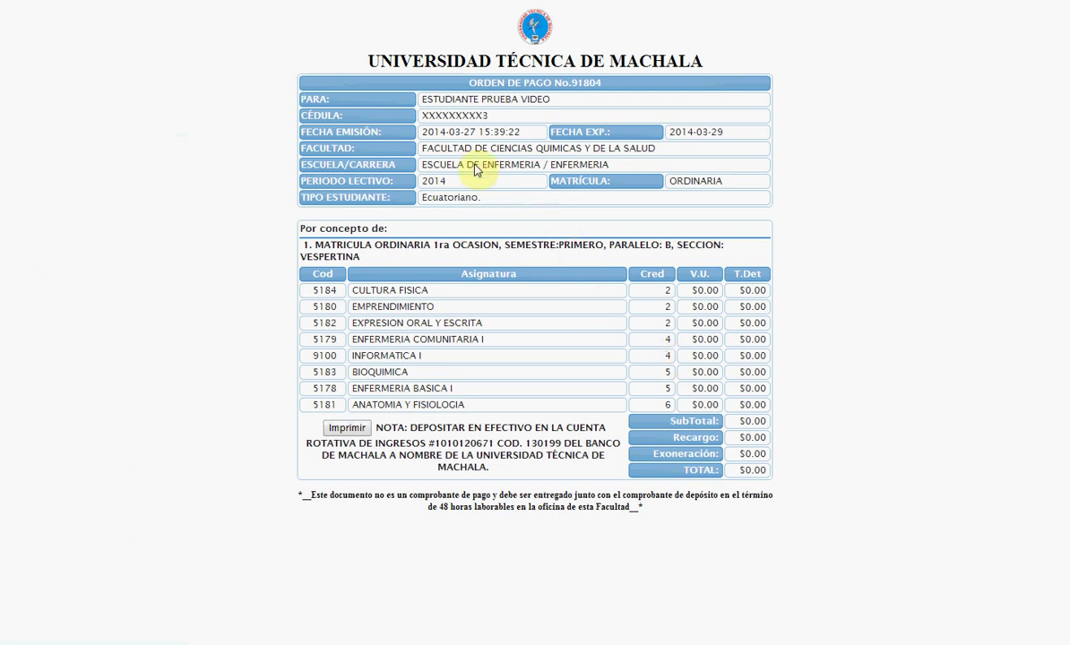
double_click(749, 469)
double_click(671, 181)
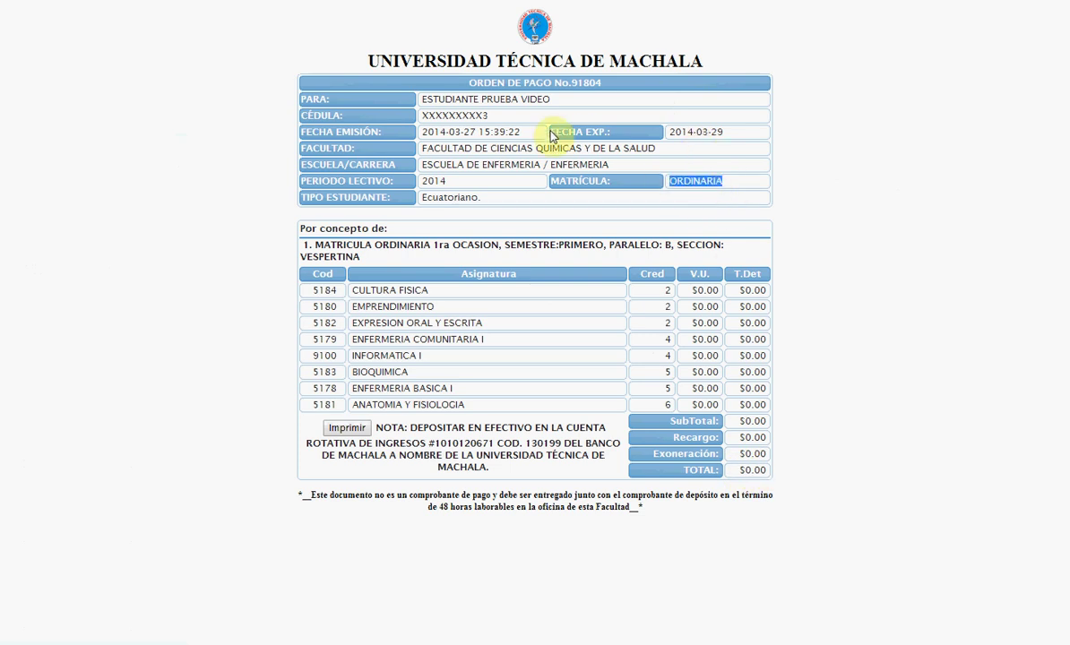
left_click_drag(552, 132, 733, 132)
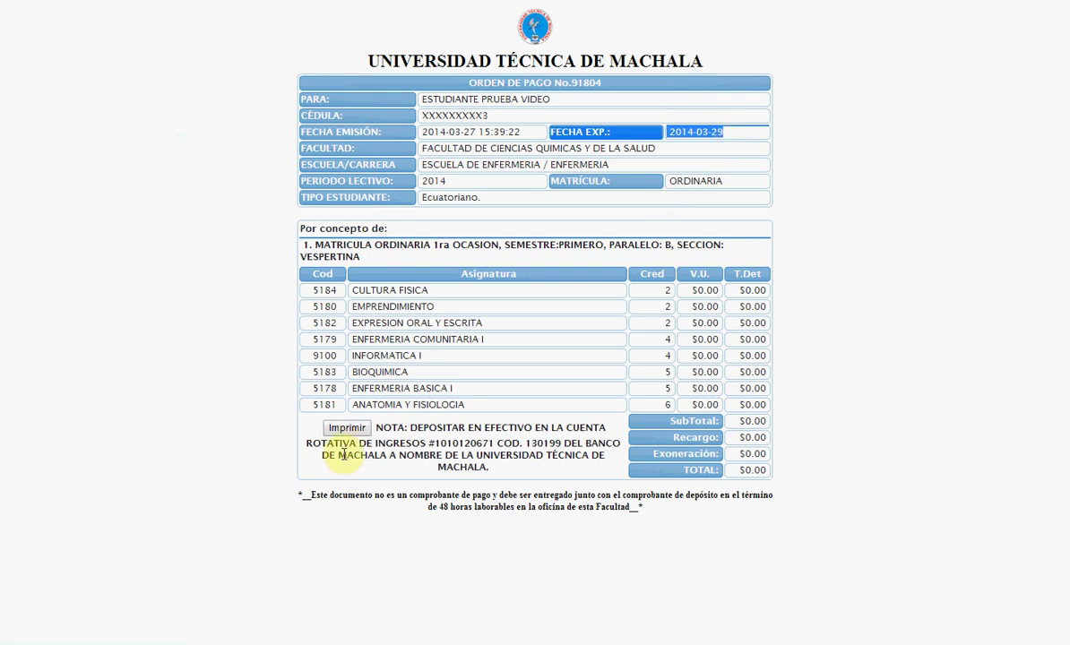
left_click_drag(306, 442, 557, 443)
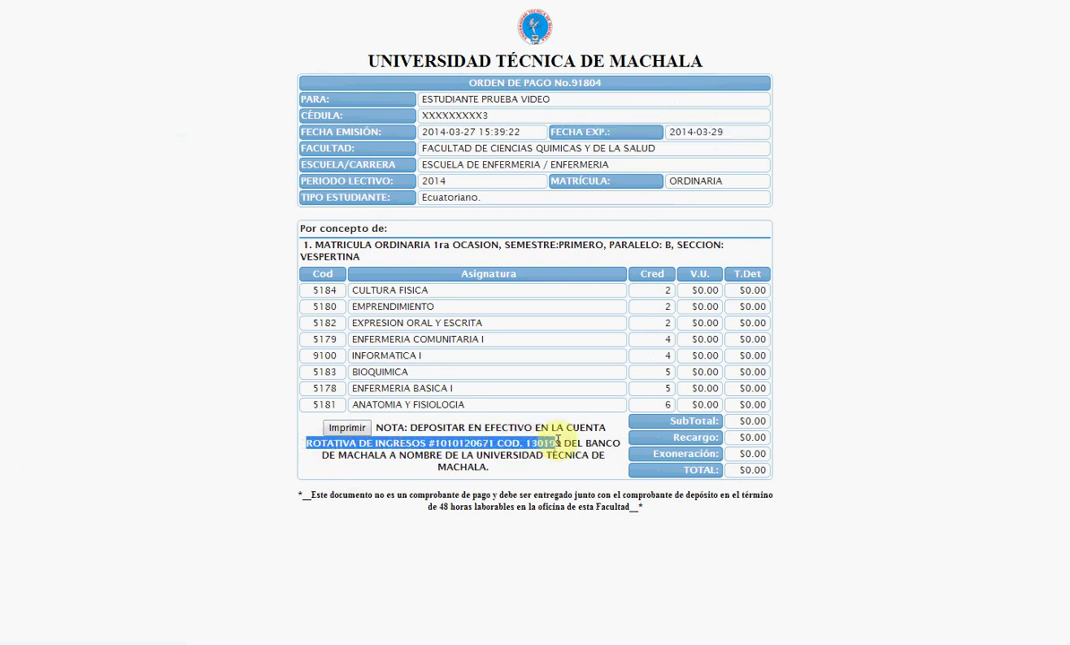
- Preview the payment order's printout, accepting the verification warning, then cancel printing and close the order
left_click(342, 429)
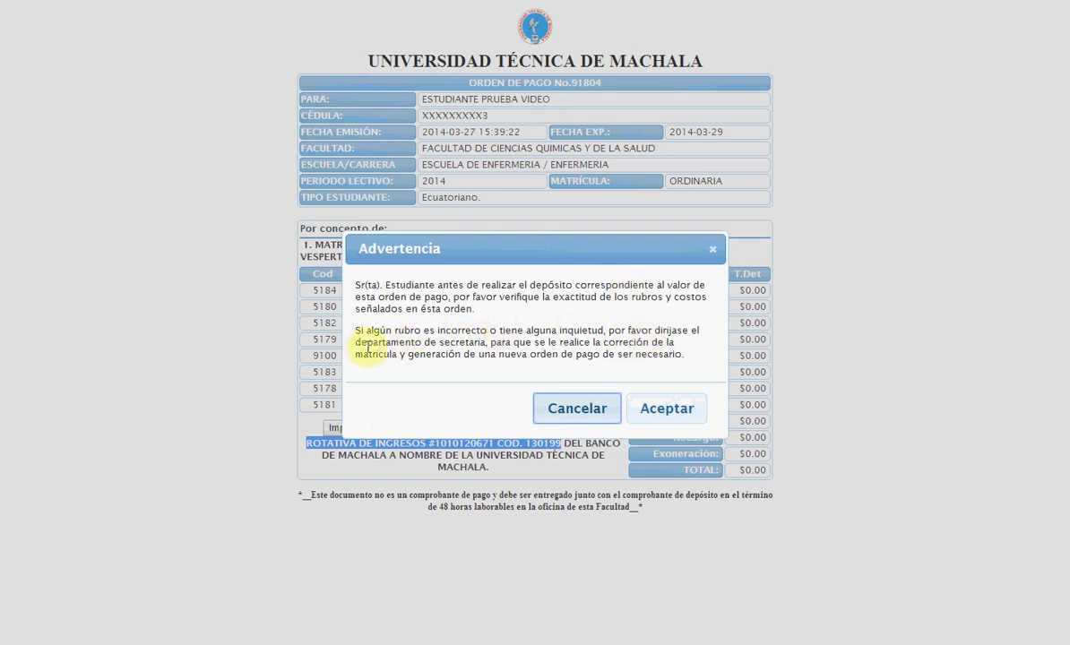
left_click_drag(360, 345, 691, 360)
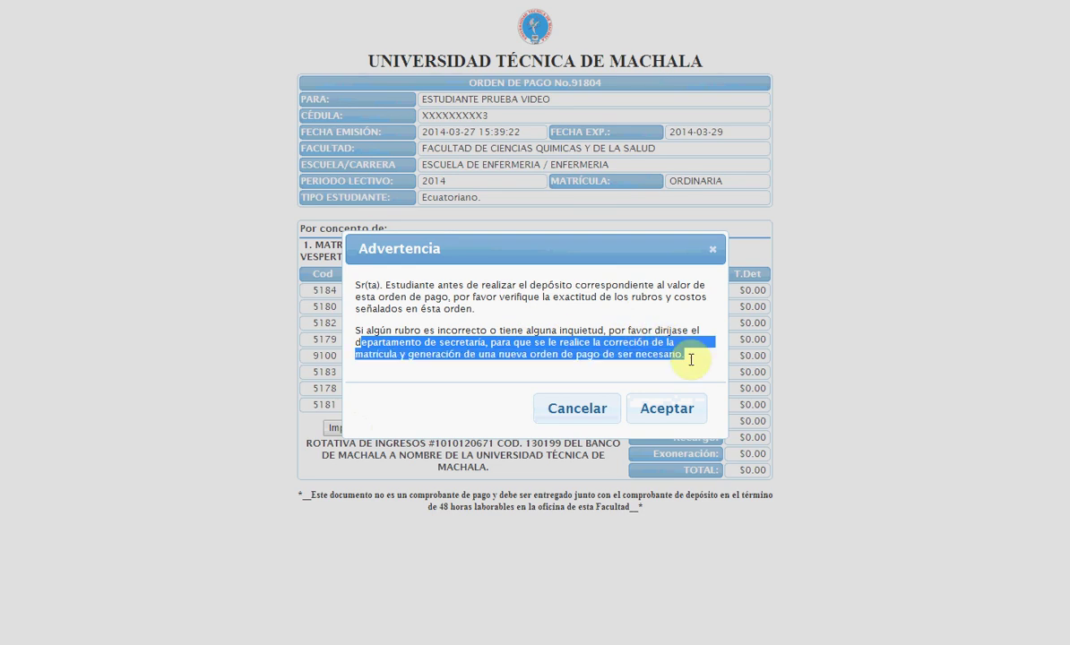
left_click(661, 412)
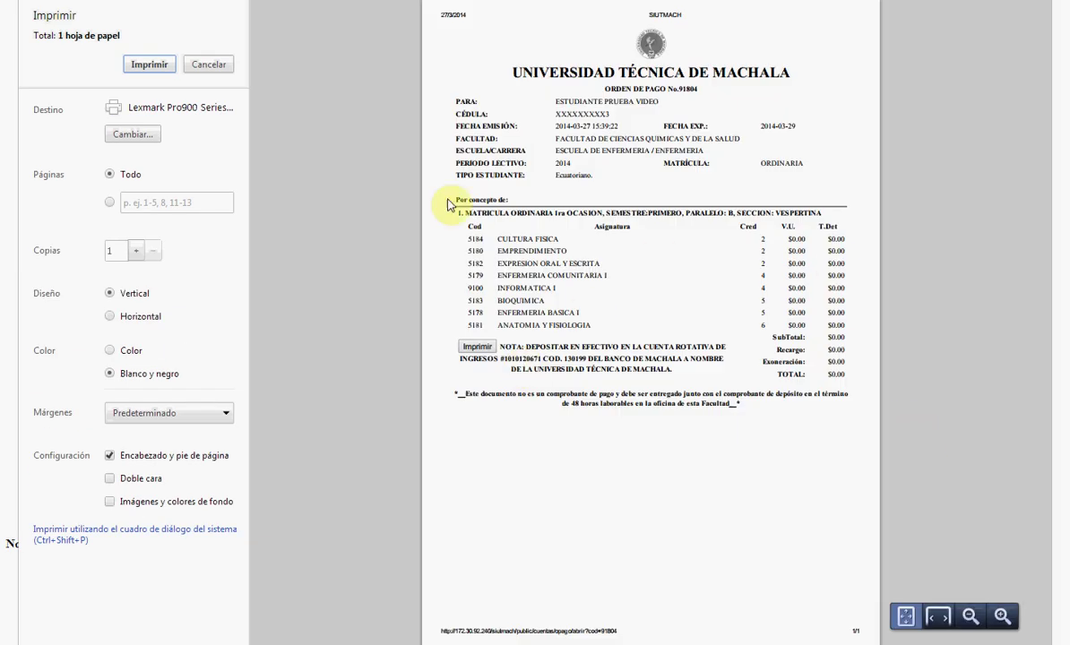
left_click(211, 65)
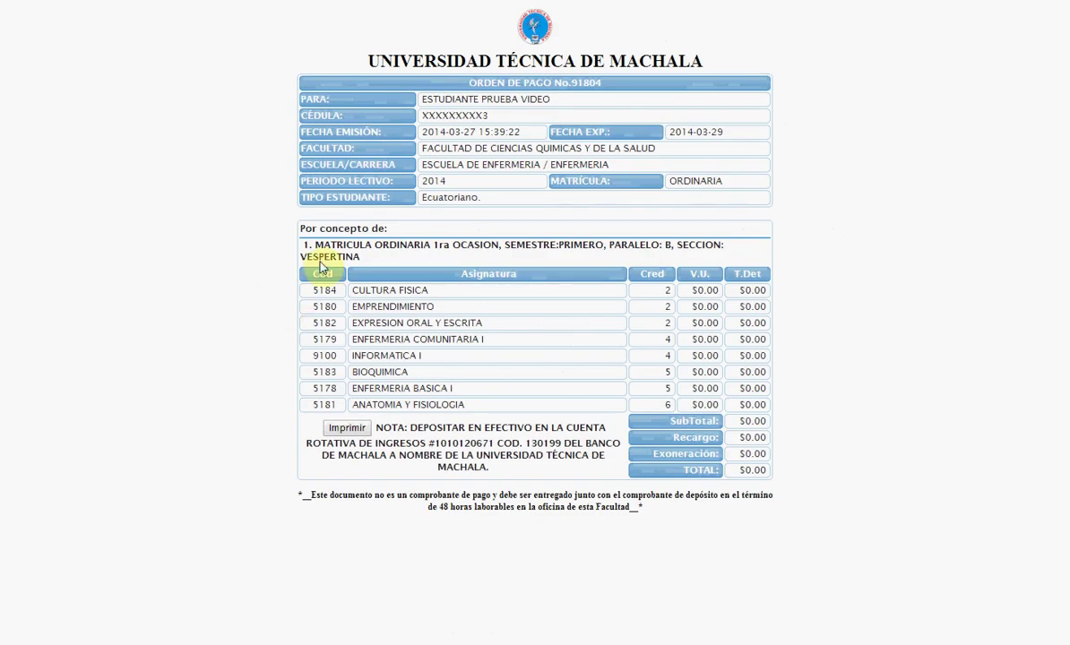
key("ctrl+w")
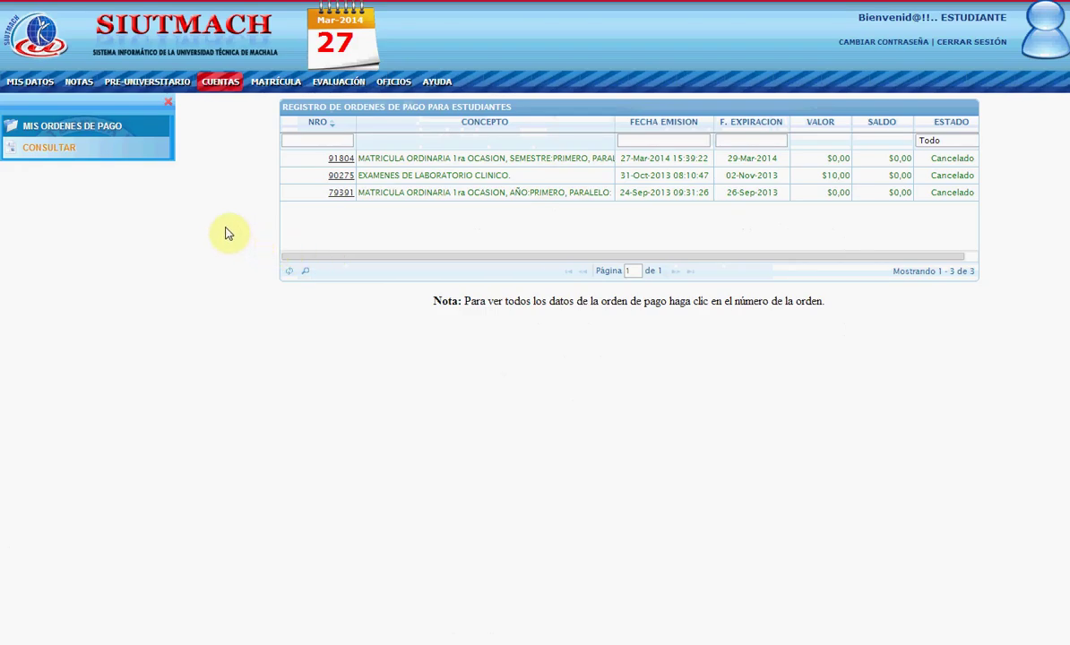
- Open the printable enrollment sheet for the ENFERMERIA request from the student's enrollment requests
left_click(271, 86)
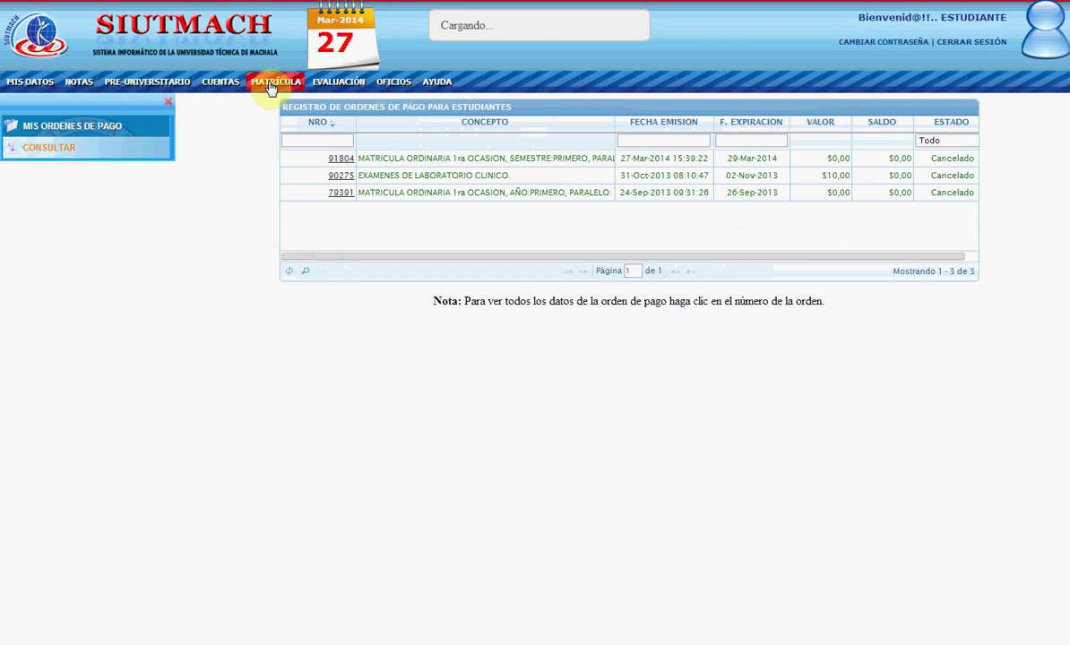
left_click(135, 179)
left_click(47, 197)
left_click(117, 238)
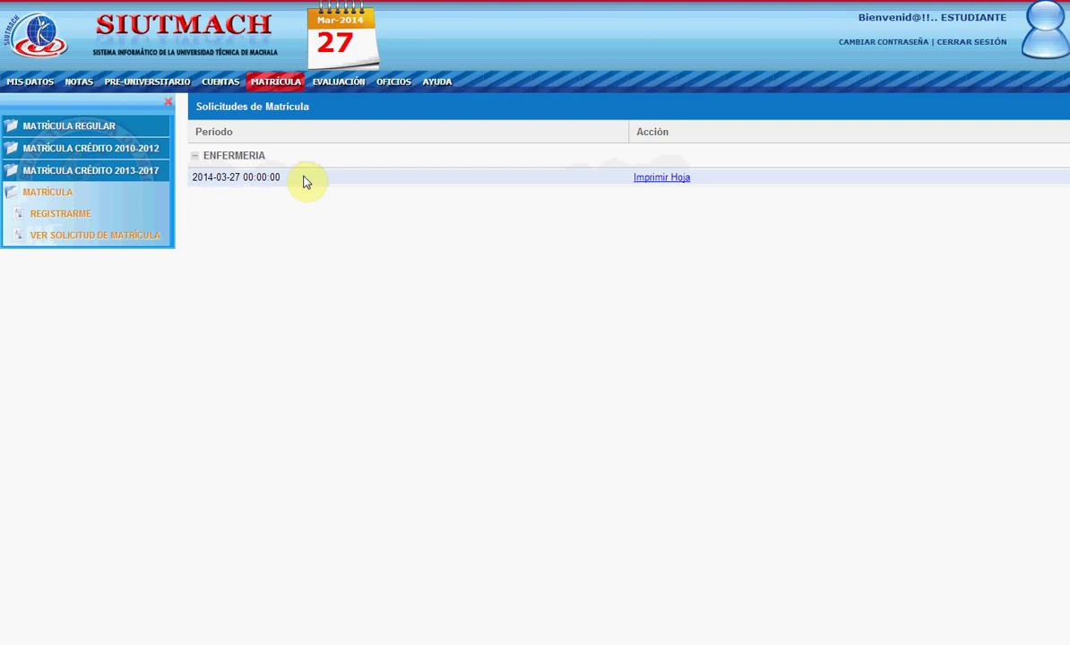
left_click(667, 178)
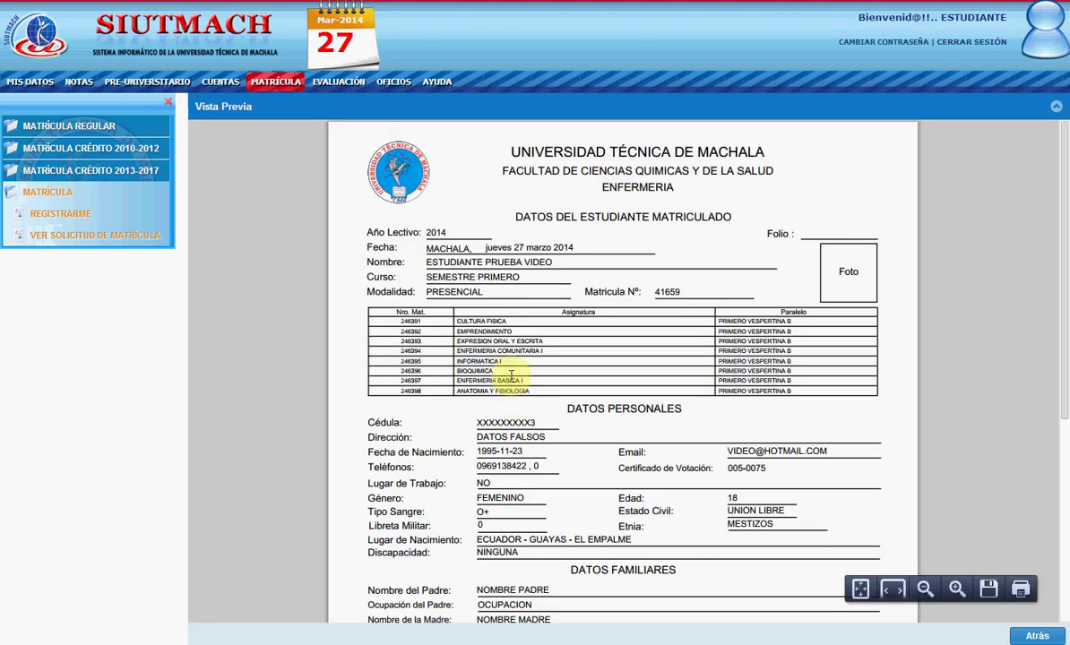
- Review the enrollment sheet from the subjects and their assigned parallels through to the signature lines
scroll(511, 374, "down", 1)
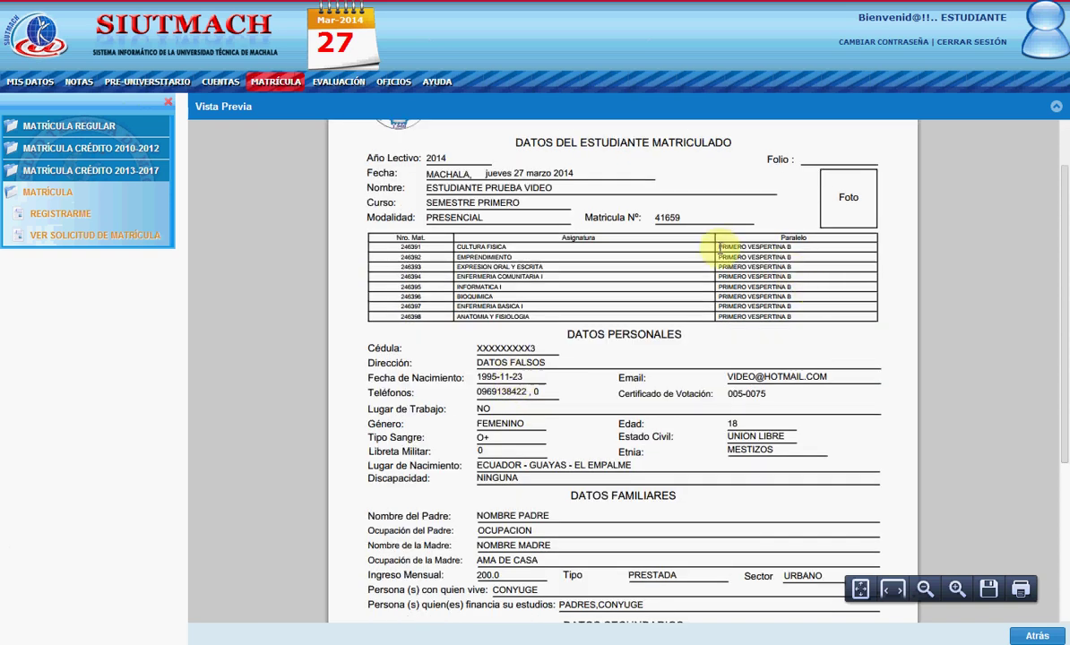
triple_click(753, 247)
left_click_drag(455, 243, 506, 247)
scroll(791, 359, "down", 4)
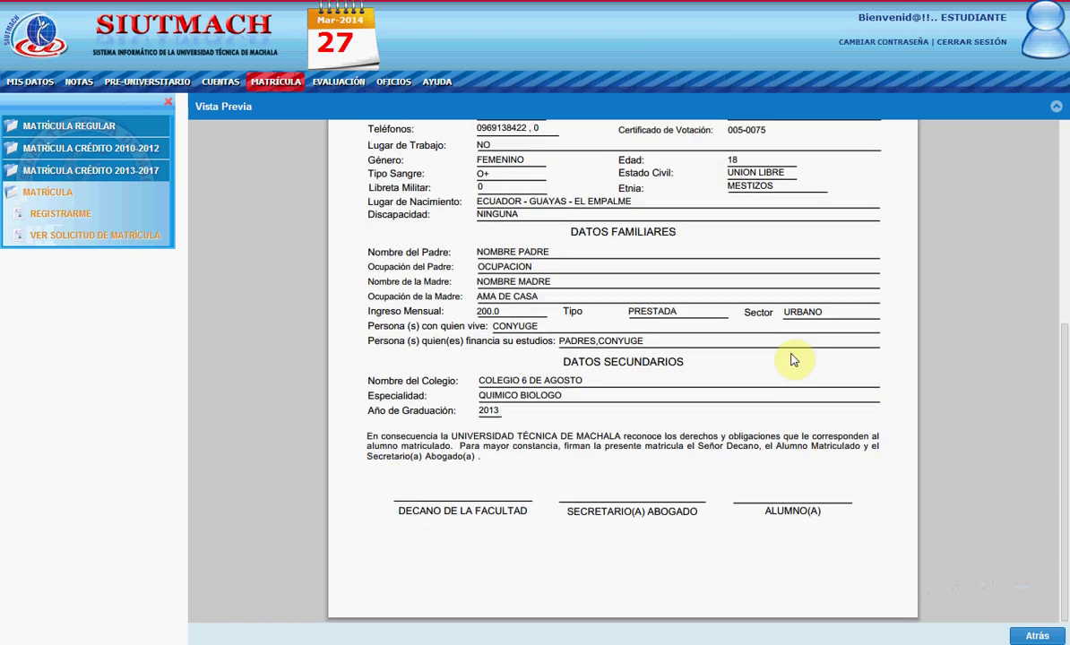
scroll(790, 359, "up", 5)
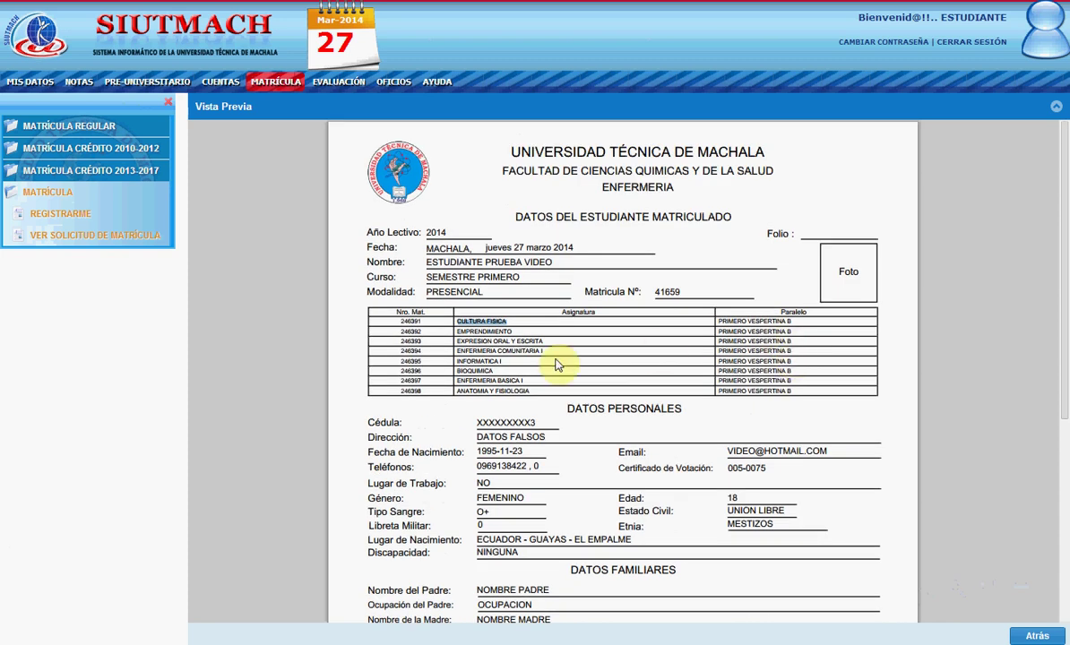
- Open the student's personal data for editing and review the voting certificate, birth, address, secondary studies and family details
left_click(31, 82)
left_click(45, 128)
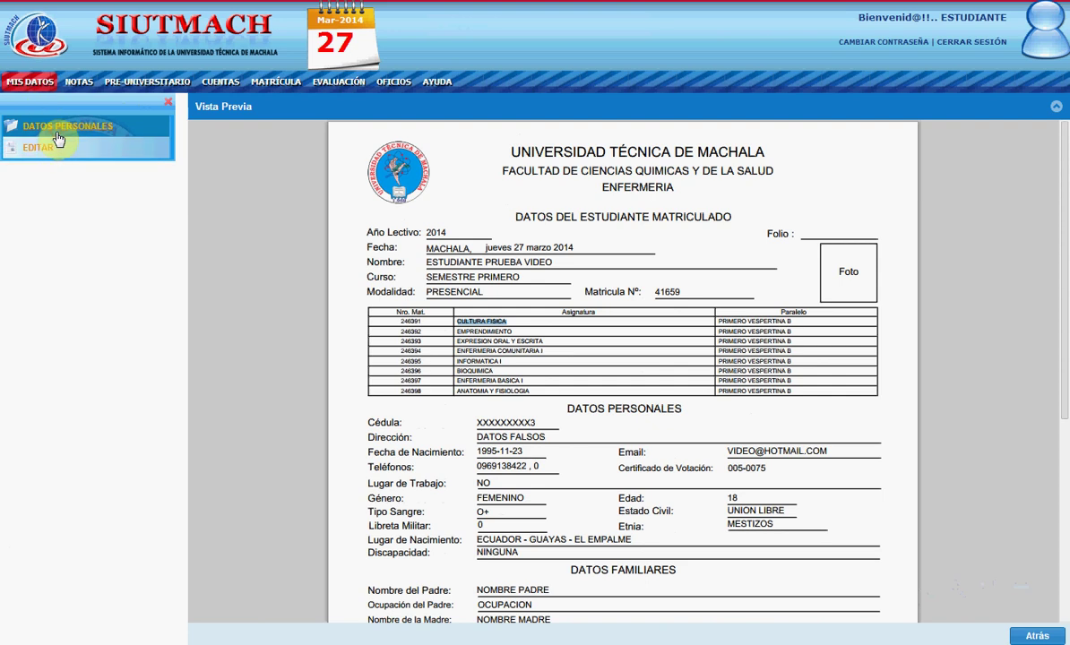
left_click(41, 149)
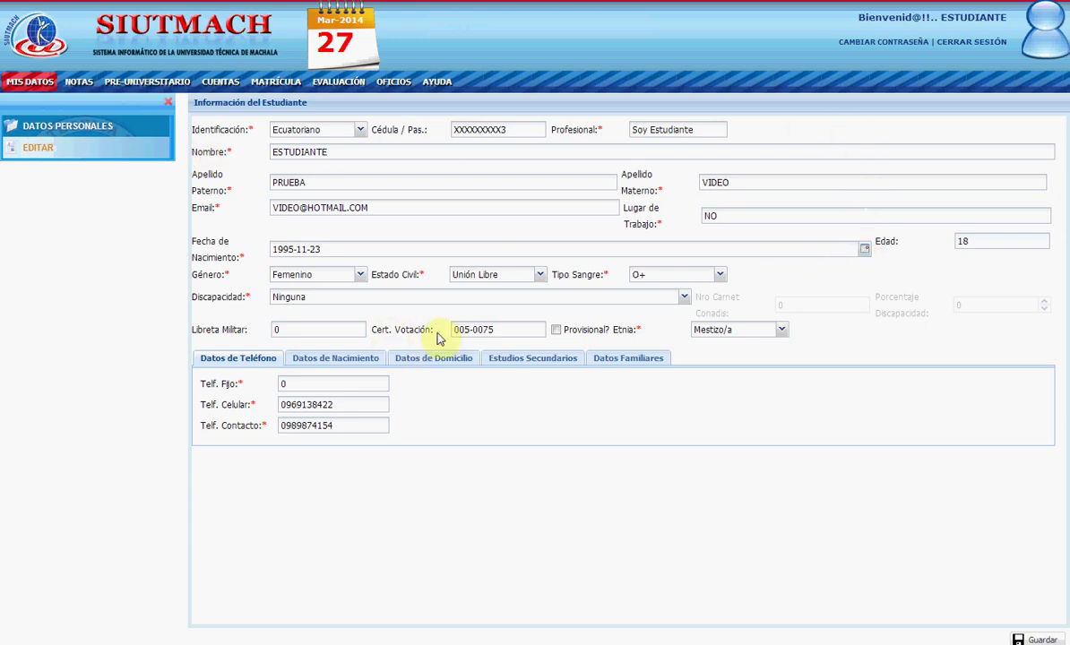
left_click_drag(457, 329, 503, 329)
left_click(506, 329)
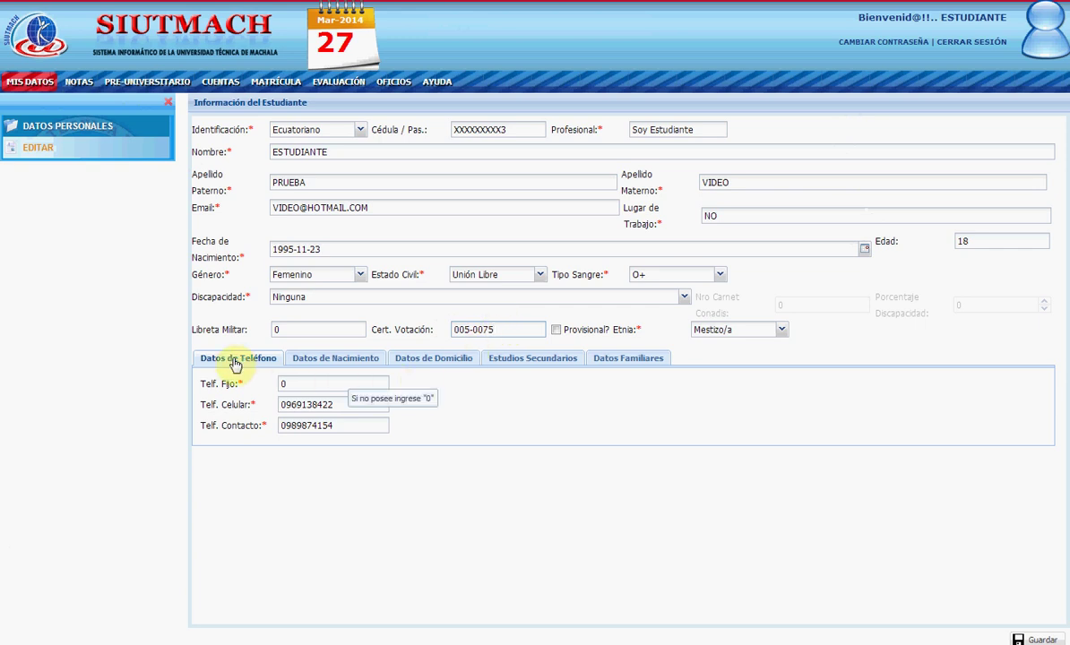
left_click(320, 360)
left_click(418, 359)
left_click(524, 363)
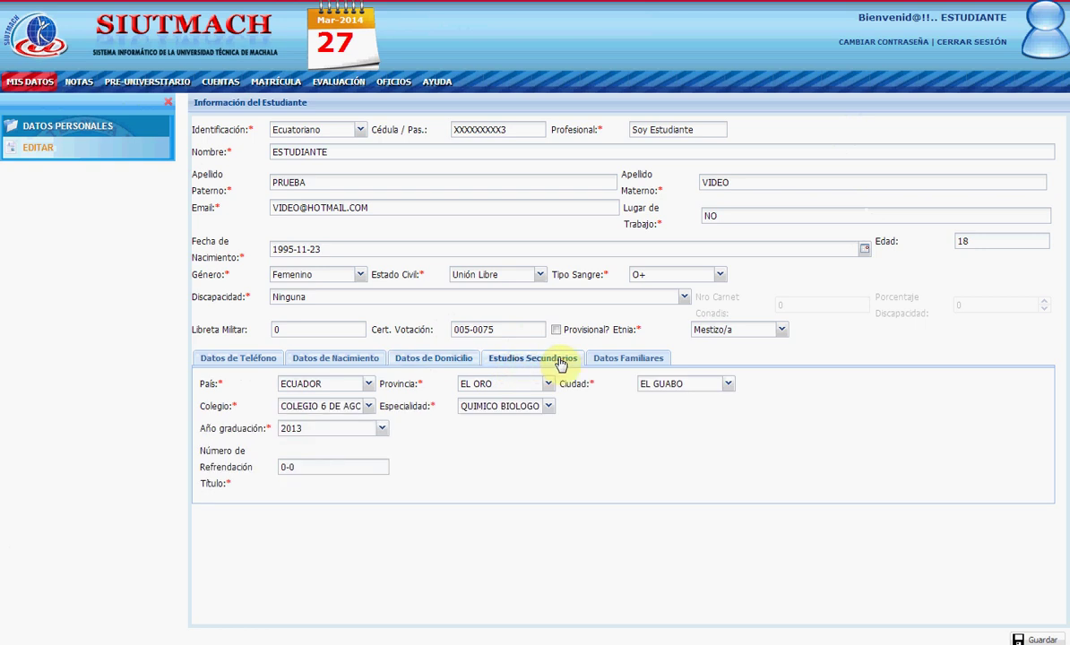
left_click(618, 364)
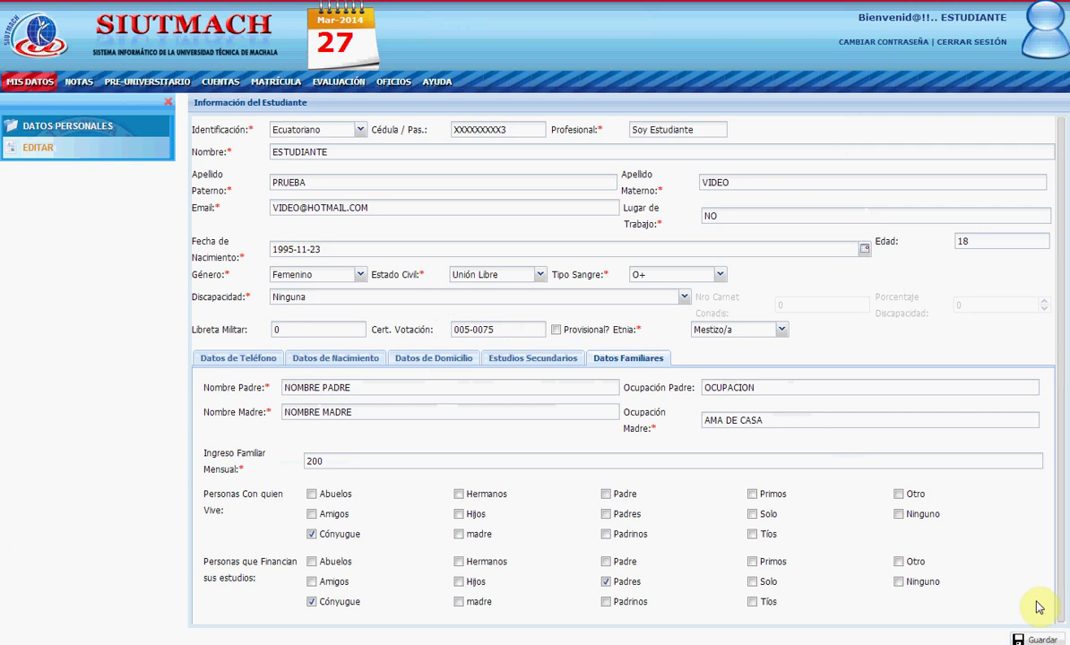
- Return to the enrollment requests and reopen the ENFERMERIA enrollment sheet
left_click(266, 85)
left_click(43, 173)
left_click(43, 192)
left_click(46, 237)
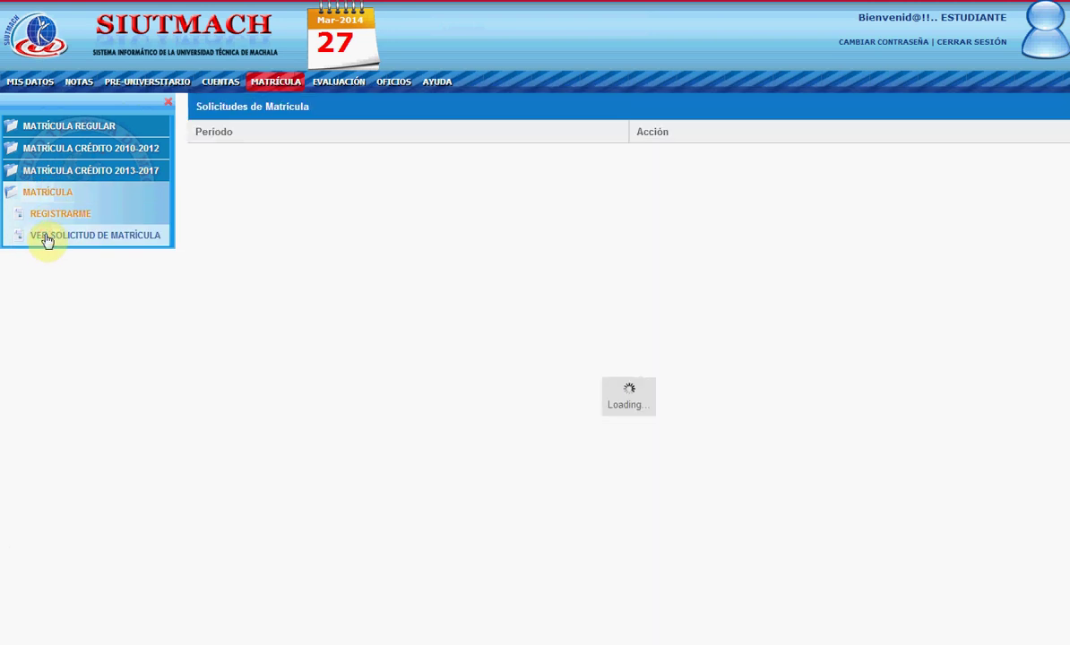
left_click(647, 178)
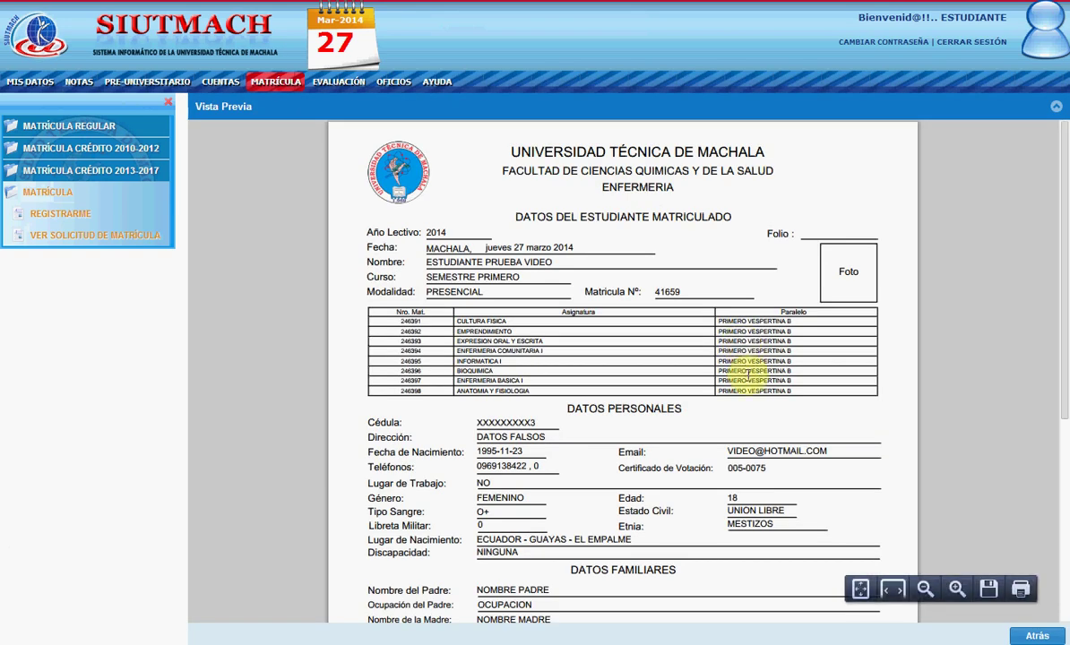
- Preview the enrollment sheet's printout without printing it, and log out of the student session
left_click(1023, 590)
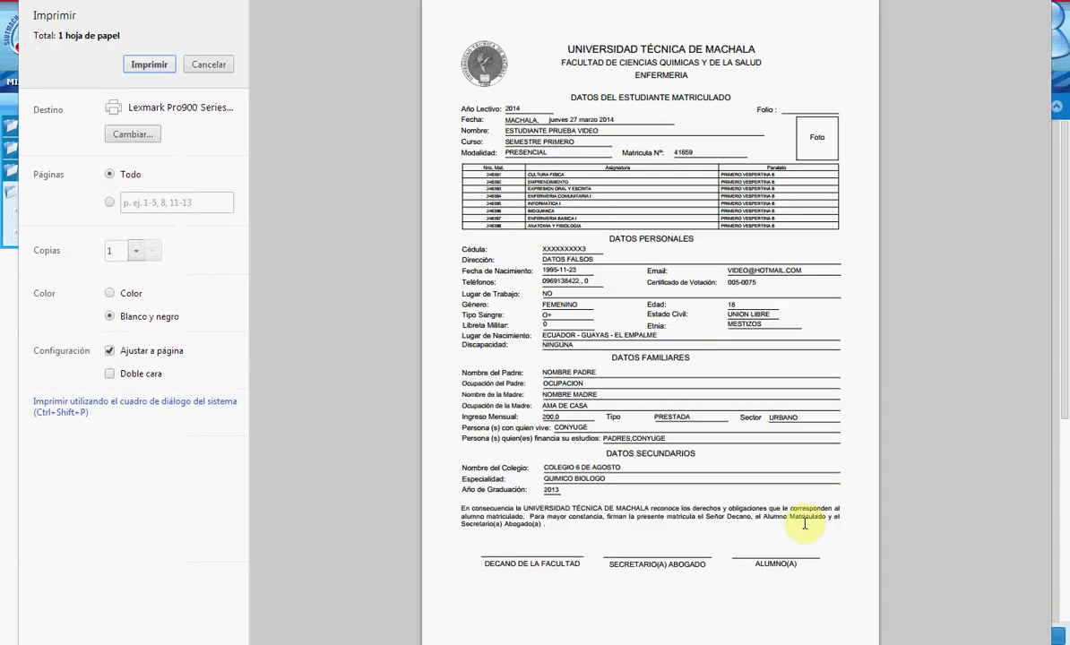
left_click(212, 67)
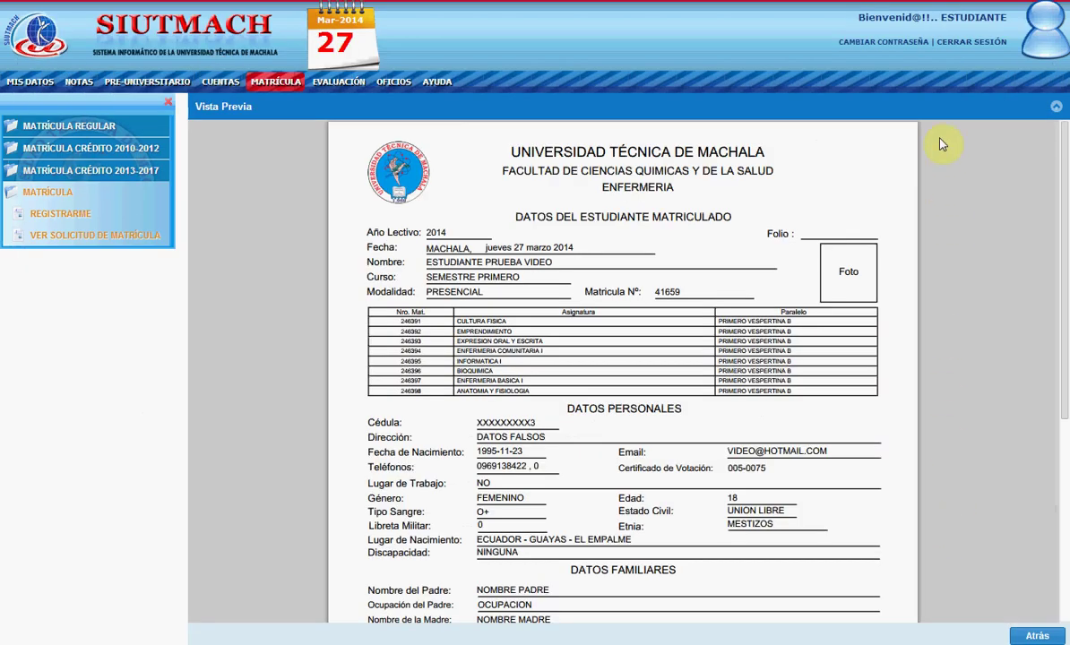
left_click(960, 45)
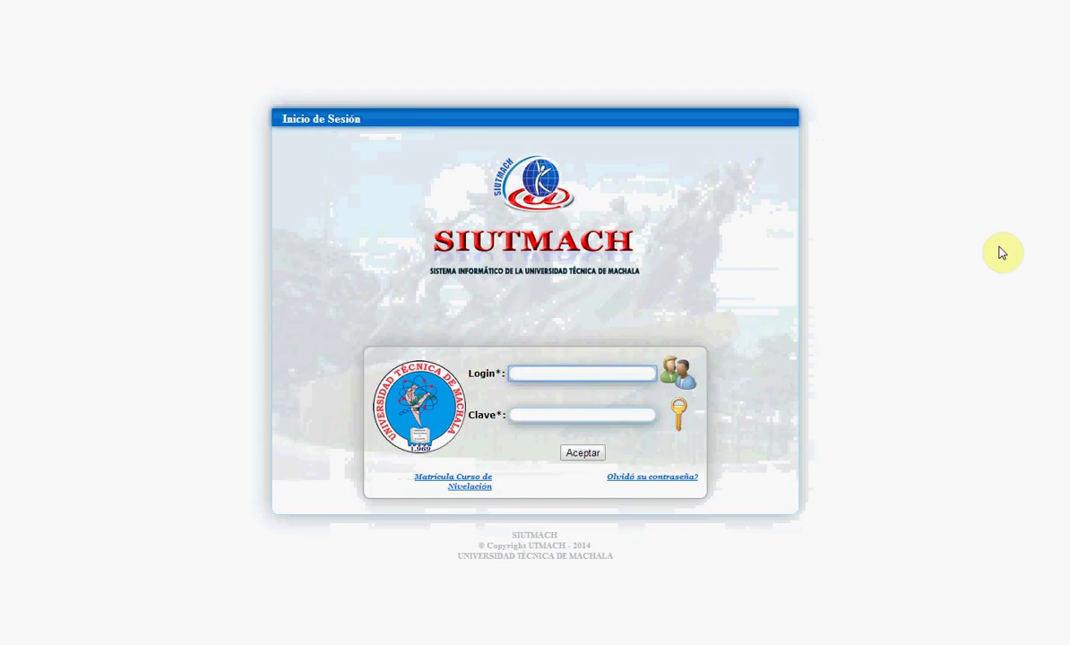